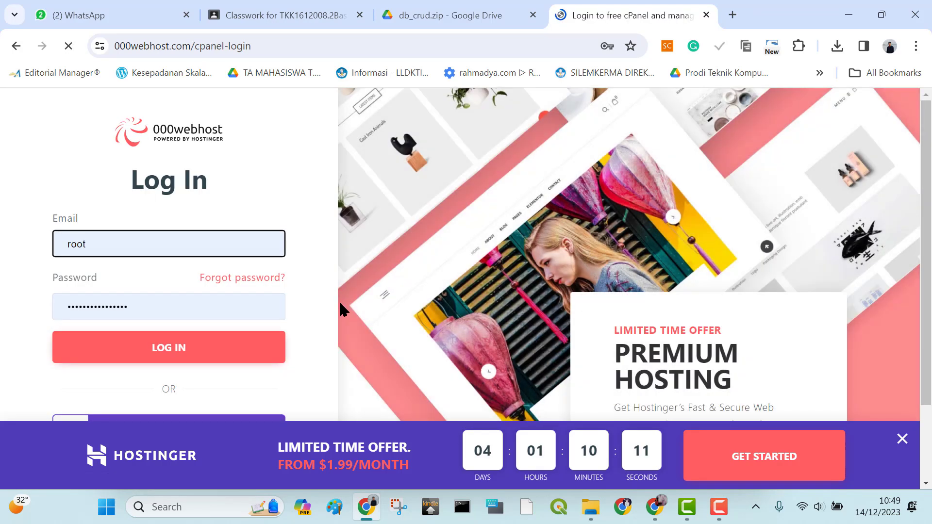
Close the promotional banner and log in to 000webhost with the listed Google account
{"action": "scroll", "coordinate": [314, 310], "scroll_direction": "down", "scroll_amount": 2}
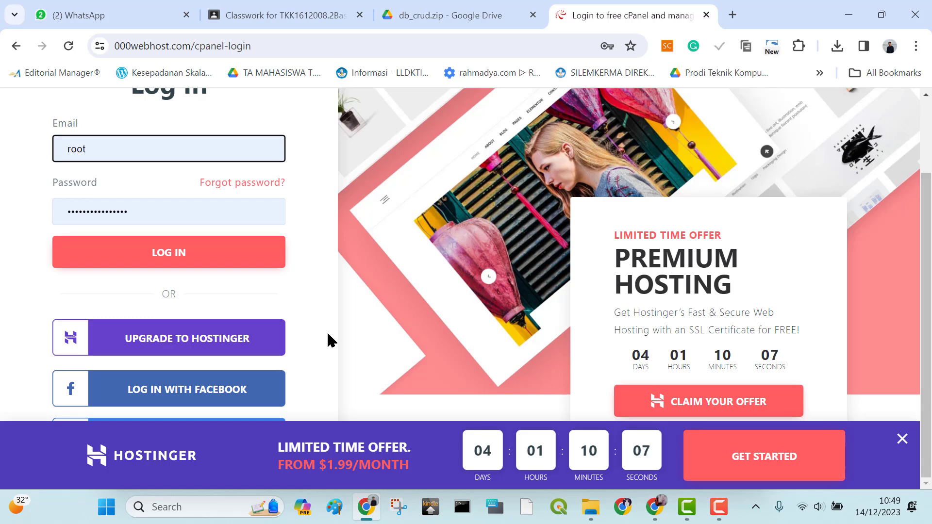
{"action": "left_click", "coordinate": [901, 439]}
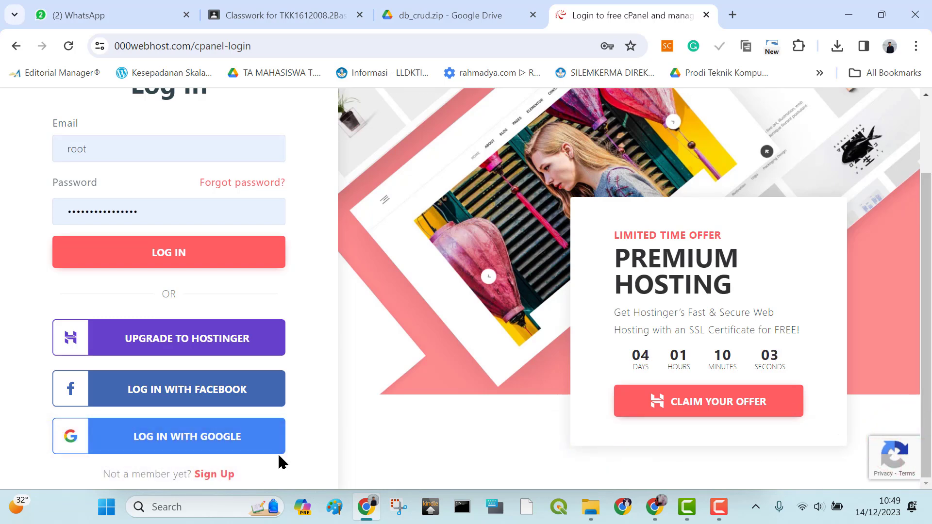
{"action": "left_click", "coordinate": [210, 439]}
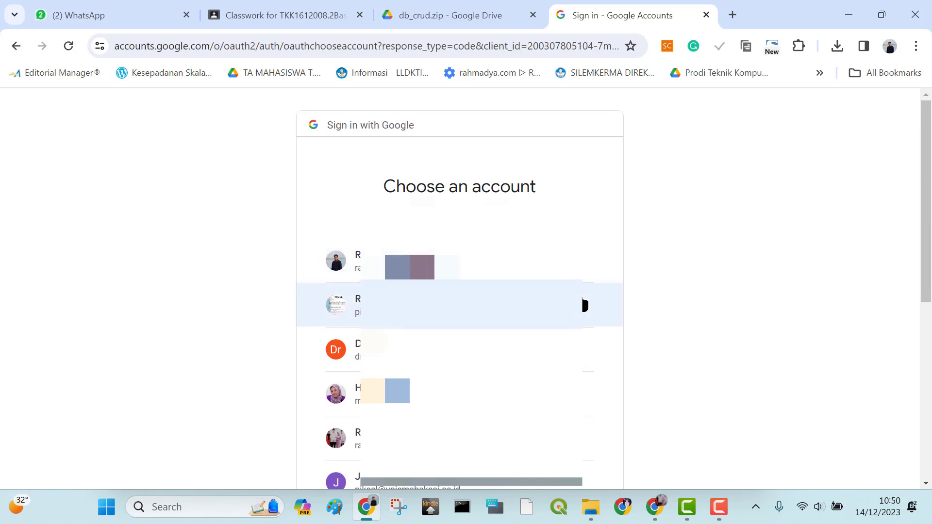
{"action": "scroll", "coordinate": [585, 304], "scroll_direction": "down", "scroll_amount": 2}
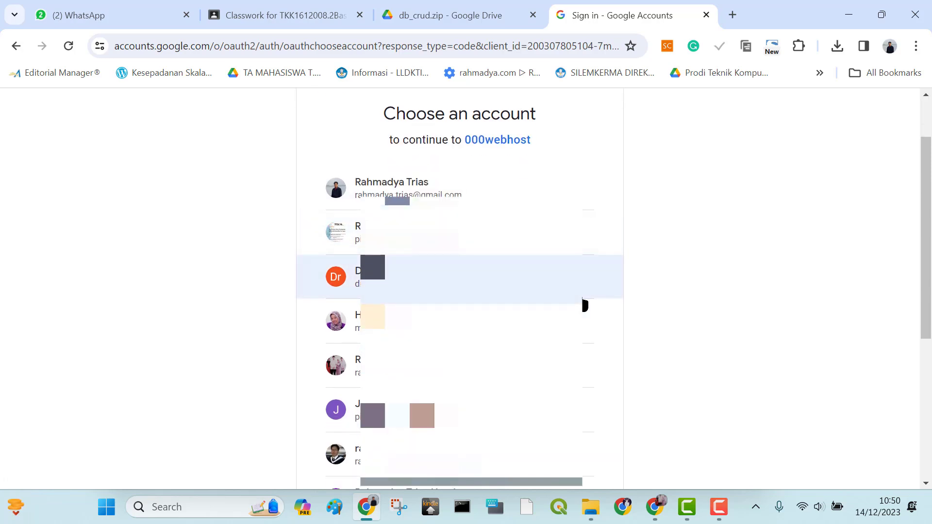
{"action": "scroll", "coordinate": [584, 305], "scroll_direction": "down", "scroll_amount": 2}
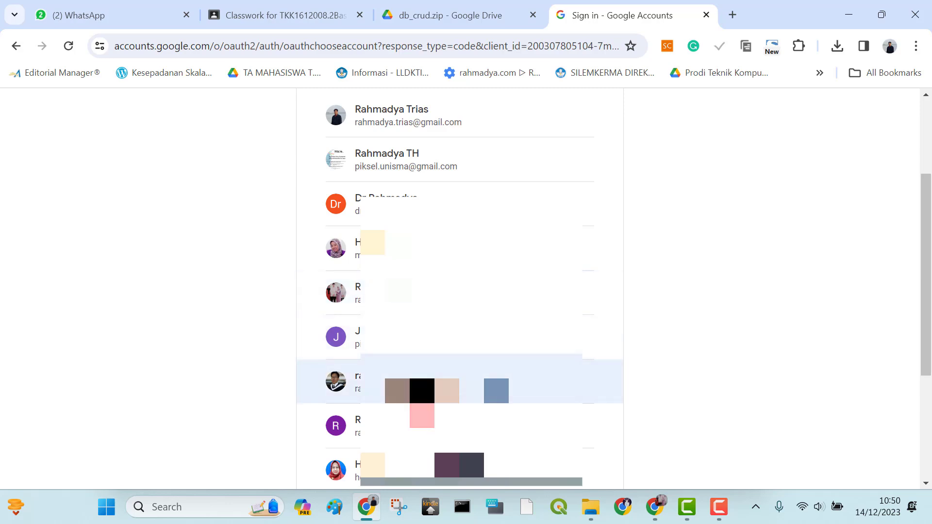
{"action": "left_click", "coordinate": [422, 396]}
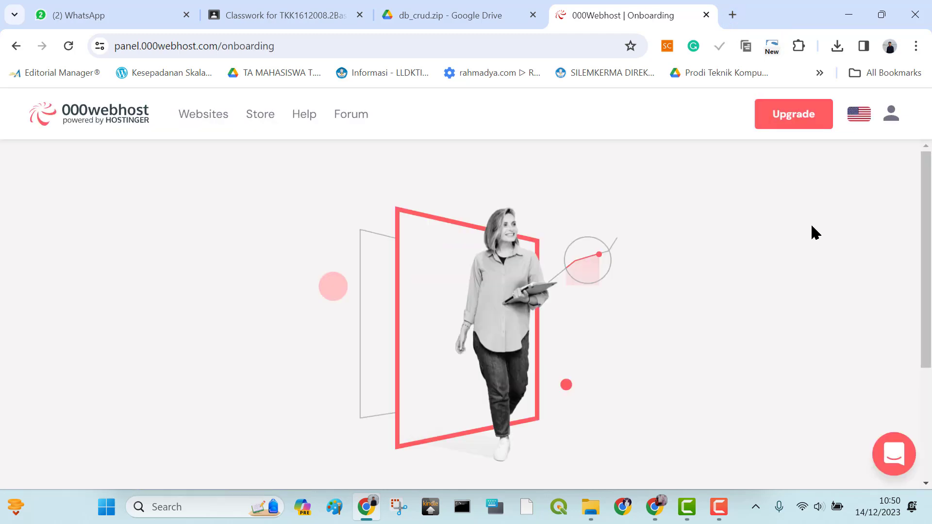
Start the guided setup for a new website from the onboarding page
{"action": "scroll", "coordinate": [834, 229], "scroll_direction": "down", "scroll_amount": 4}
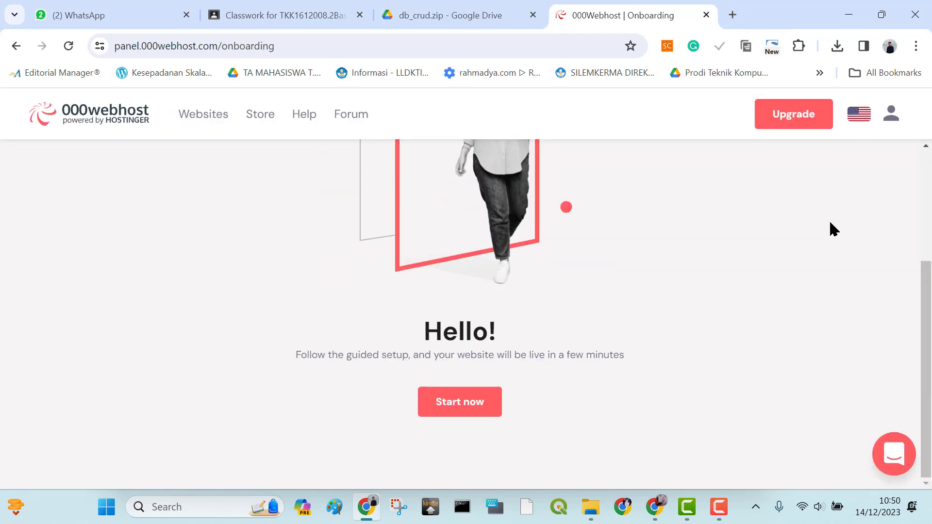
{"action": "scroll", "coordinate": [830, 223], "scroll_direction": "up", "scroll_amount": 4}
{"action": "scroll", "coordinate": [830, 223], "scroll_direction": "down", "scroll_amount": 4}
{"action": "left_click", "coordinate": [466, 412]}
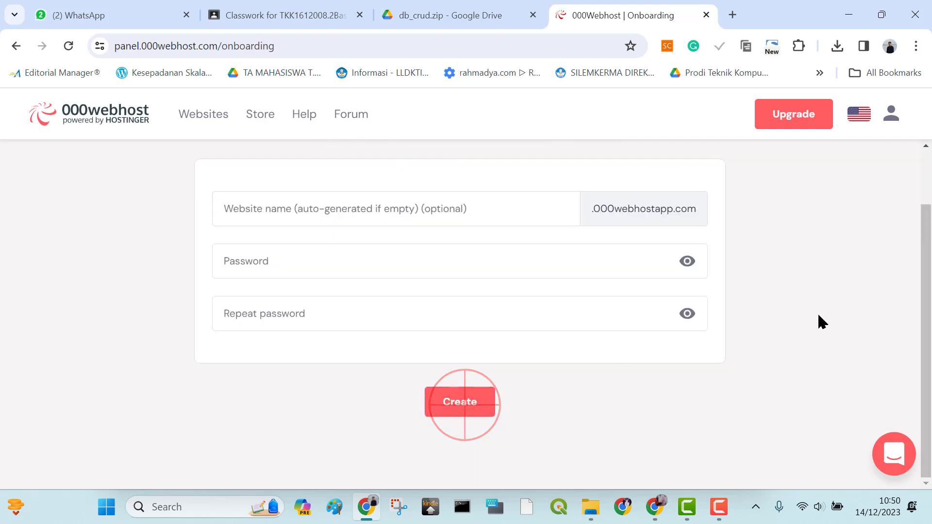
Try to create a website named unisma, entering and repeating a website password
{"action": "left_click", "coordinate": [339, 212]}
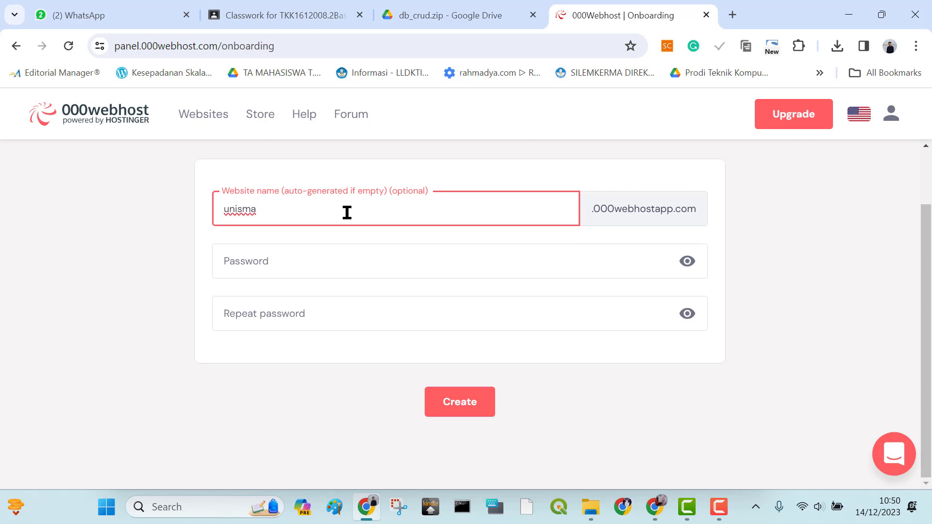
{"action": "type", "text": "unisma"}
{"action": "left_click", "coordinate": [371, 258]}
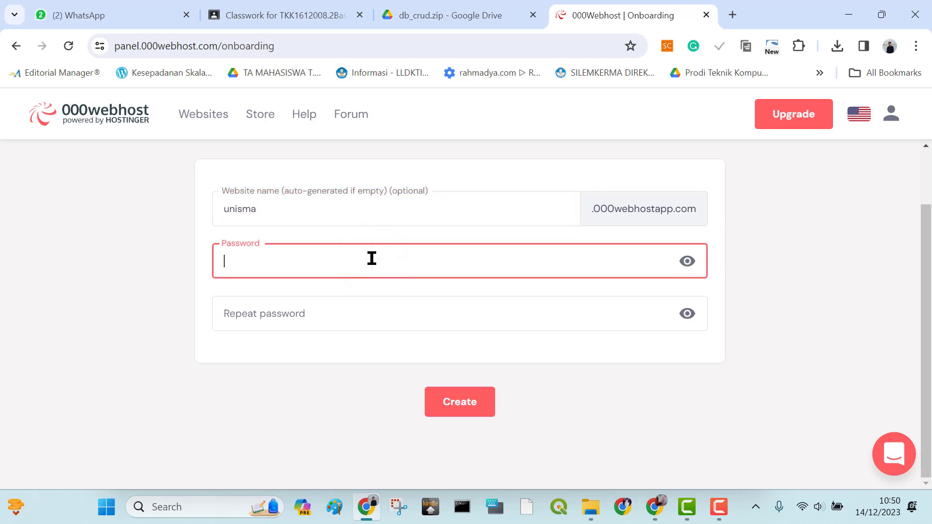
{"action": "left_click", "coordinate": [371, 258]}
{"action": "type", "text": "un1"}
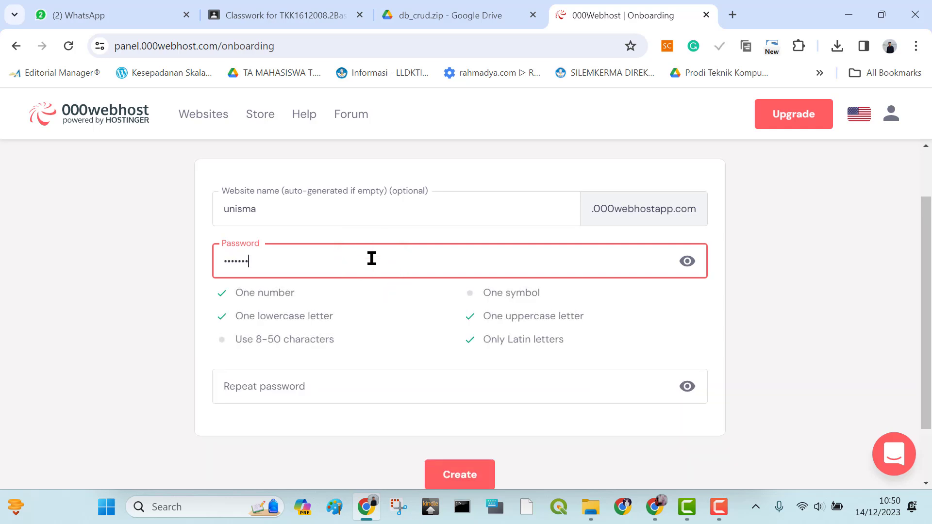
{"action": "key", "text": "Tab"}
{"action": "type", "text": "••••"}
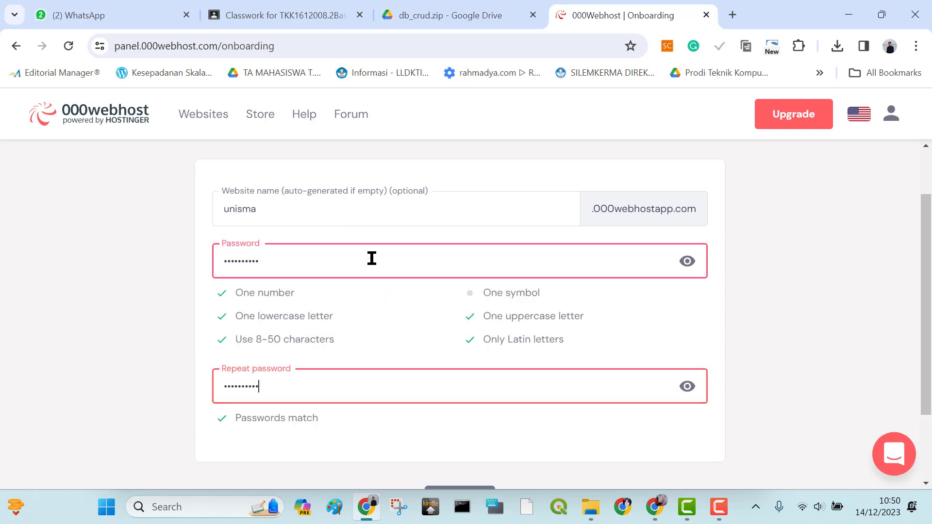
{"action": "scroll", "coordinate": [372, 258], "scroll_direction": "down", "scroll_amount": 2}
{"action": "left_click", "coordinate": [459, 402]}
{"action": "left_click", "coordinate": [406, 282]}
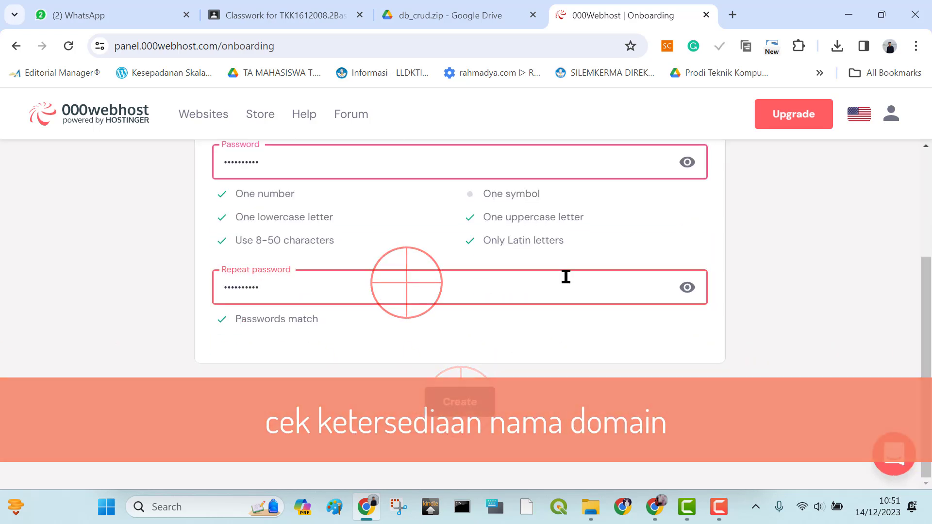
Replace both password entries with one meeting all the listed requirements and try to create the unisma website again
{"action": "scroll", "coordinate": [366, 245], "scroll_direction": "up", "scroll_amount": 2}
{"action": "double_click", "coordinate": [283, 234]}
{"action": "type", "text": "U•••••••"}
{"action": "key", "text": "Tab"}
{"action": "type", "text": "••••••••"}
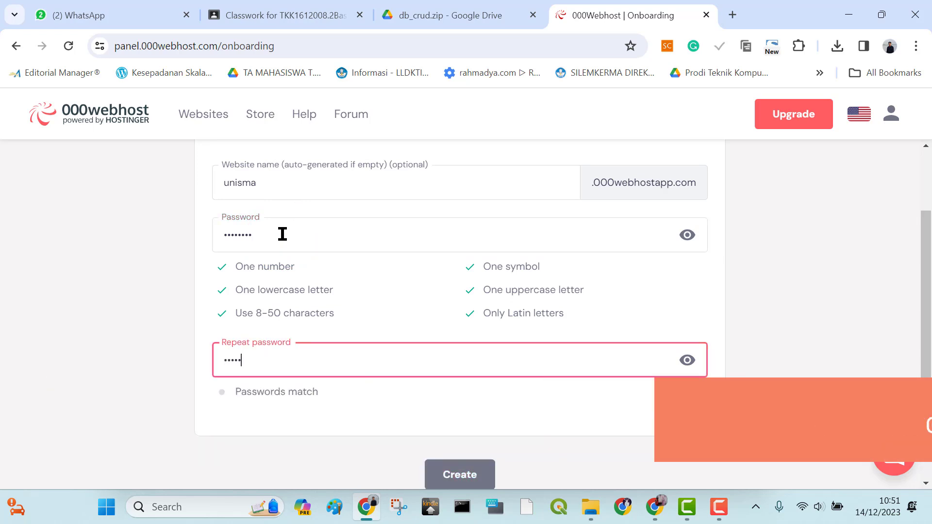
{"action": "left_click", "coordinate": [459, 474]}
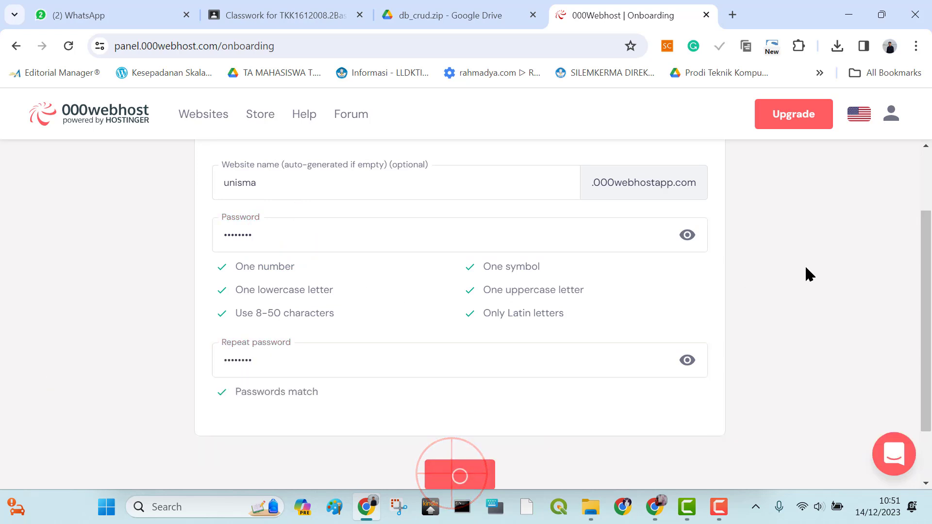
{"action": "scroll", "coordinate": [805, 265], "scroll_direction": "down", "scroll_amount": 2}
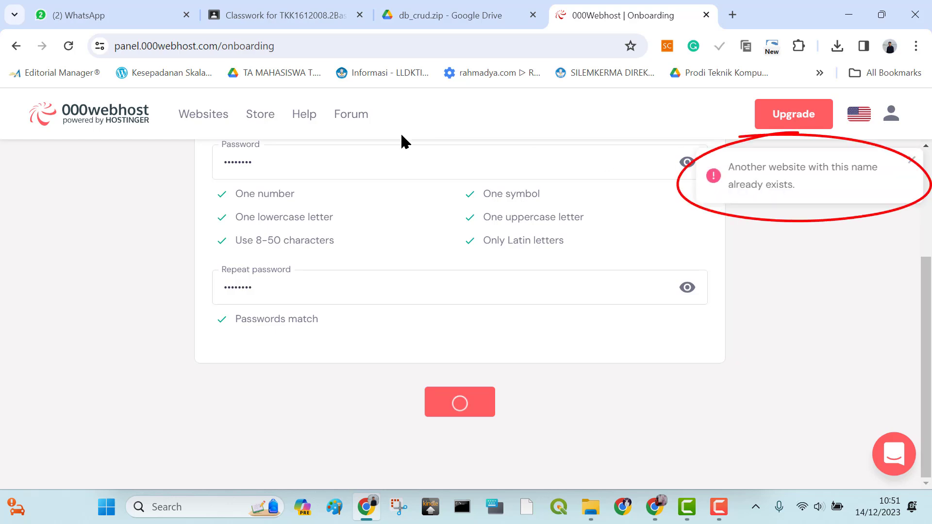
Change the website name to nusaputra in the website creation form
{"action": "scroll", "coordinate": [386, 235], "scroll_direction": "up", "scroll_amount": 3}
{"action": "left_click", "coordinate": [282, 279]}
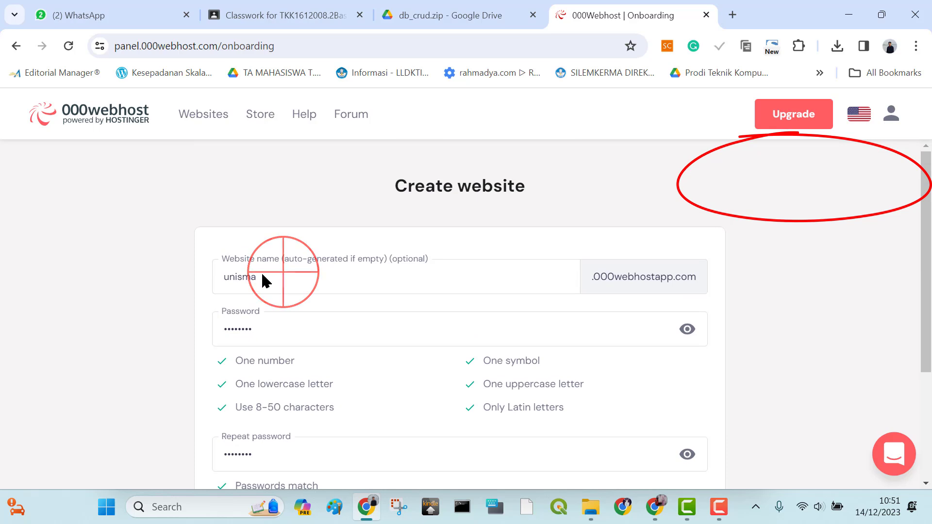
{"action": "scroll", "coordinate": [776, 243], "scroll_direction": "down", "scroll_amount": 3}
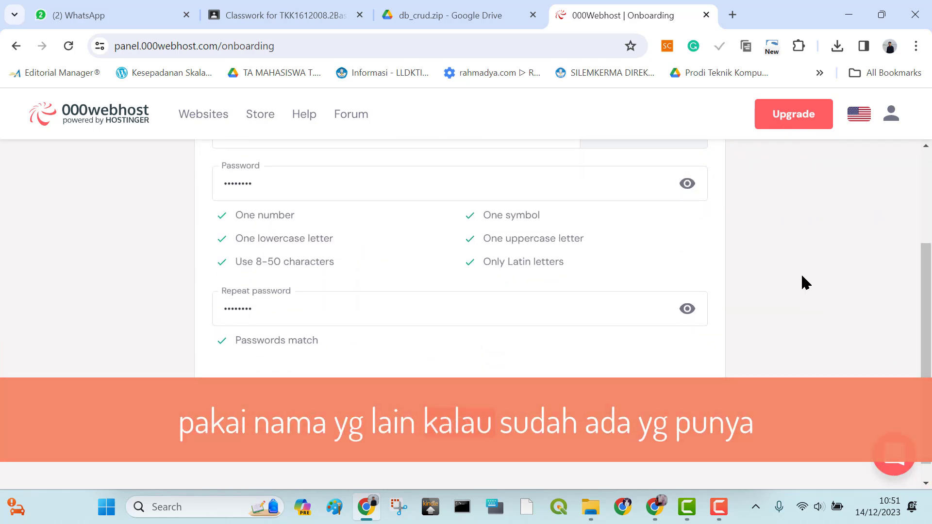
{"action": "scroll", "coordinate": [361, 217], "scroll_direction": "up", "scroll_amount": 1}
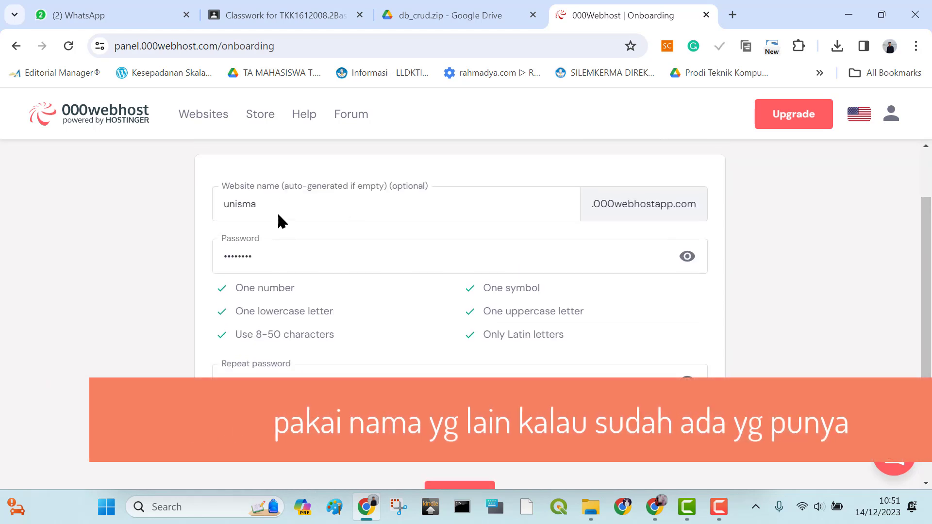
{"action": "left_click", "coordinate": [243, 202]}
{"action": "scroll", "coordinate": [595, 260], "scroll_direction": "up", "scroll_amount": 1}
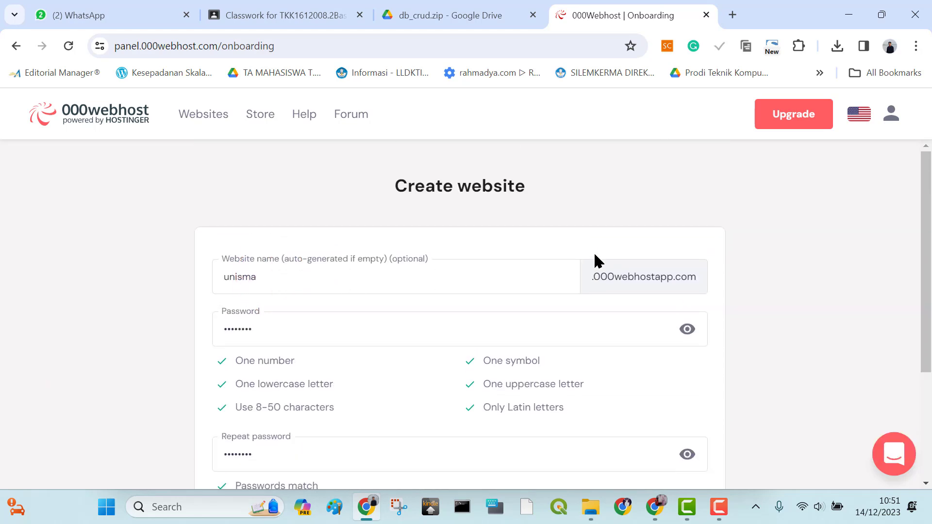
{"action": "left_click", "coordinate": [303, 283]}
{"action": "scroll", "coordinate": [825, 297], "scroll_direction": "down", "scroll_amount": 1}
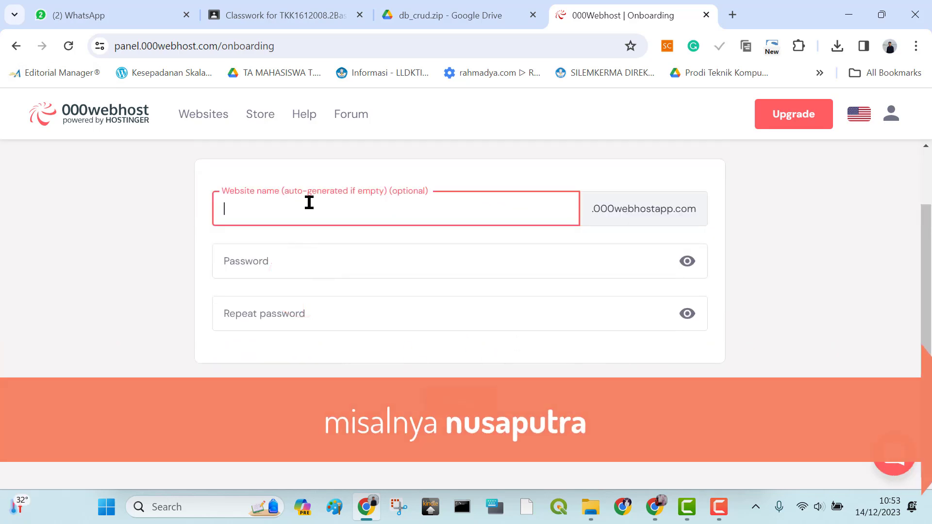
{"action": "type", "text": "nusaputra"}
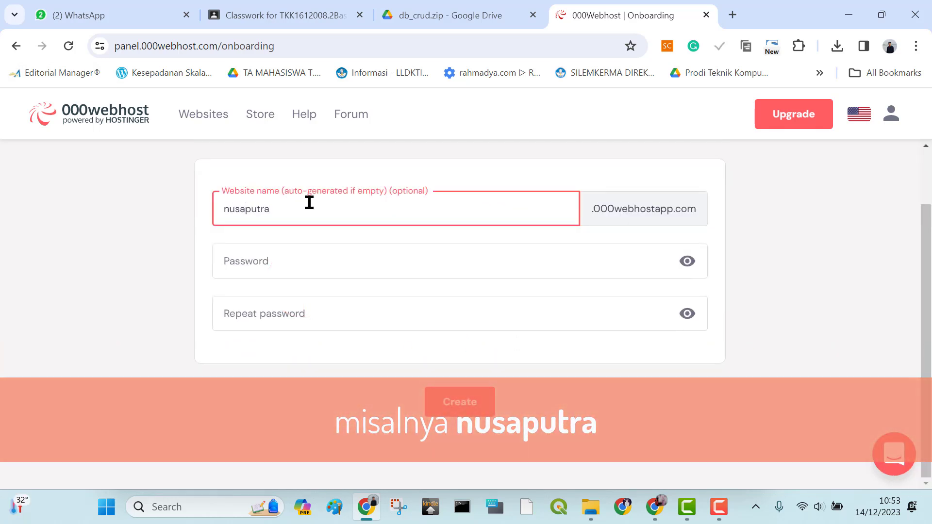
Enter and repeat the website password for nusaputra and create the site
{"action": "left_click", "coordinate": [333, 260]}
{"action": "type", "text": "Nusa"}
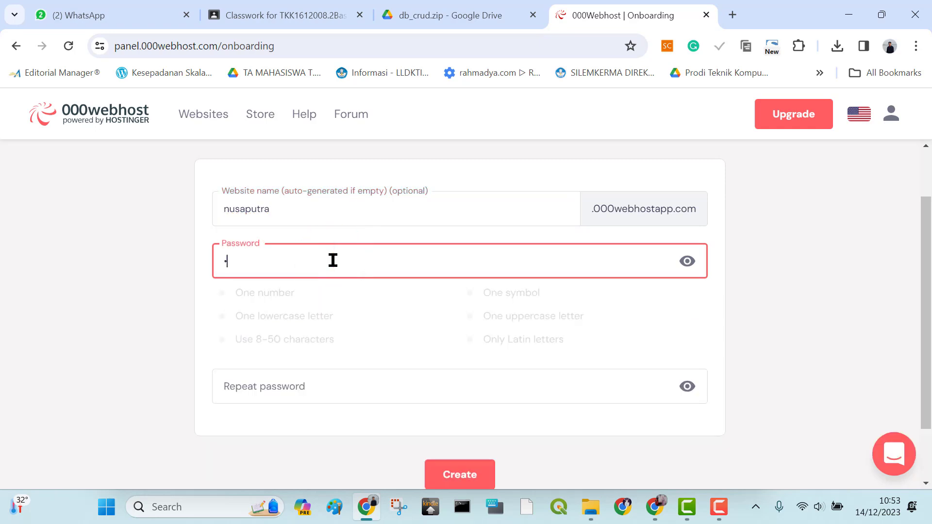
{"action": "key", "text": "Tab"}
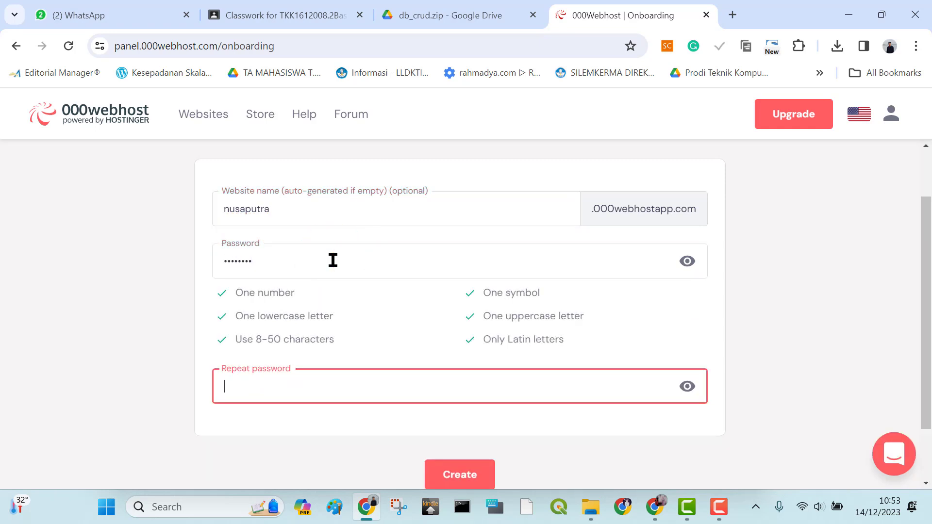
{"action": "type", "text": "Nu"}
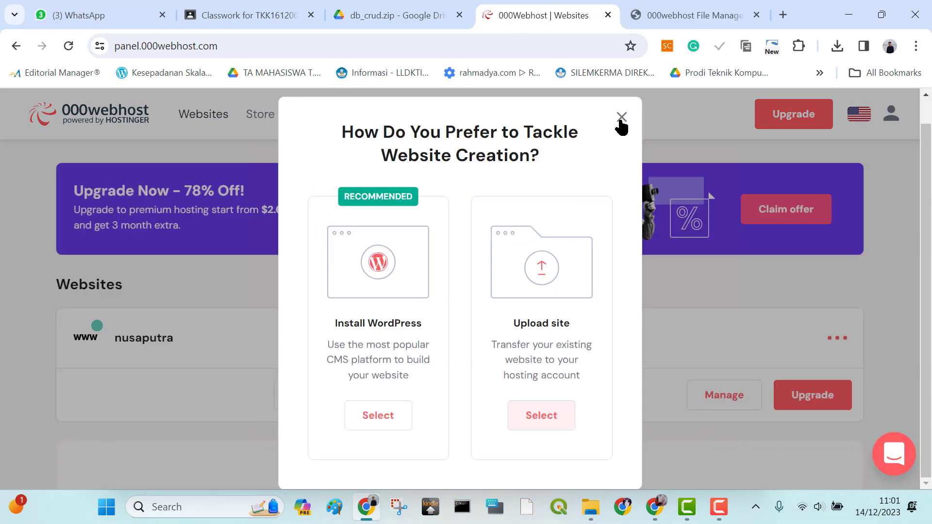
Dismiss the prompt about the website creation method and open the management dashboard of the nusaputra website
{"action": "left_click", "coordinate": [618, 120]}
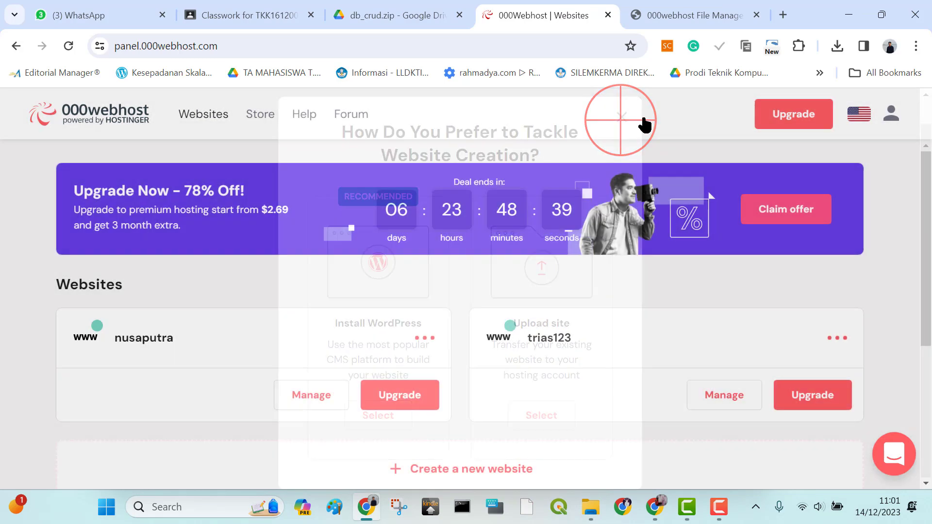
{"action": "scroll", "coordinate": [910, 287], "scroll_direction": "down", "scroll_amount": 2}
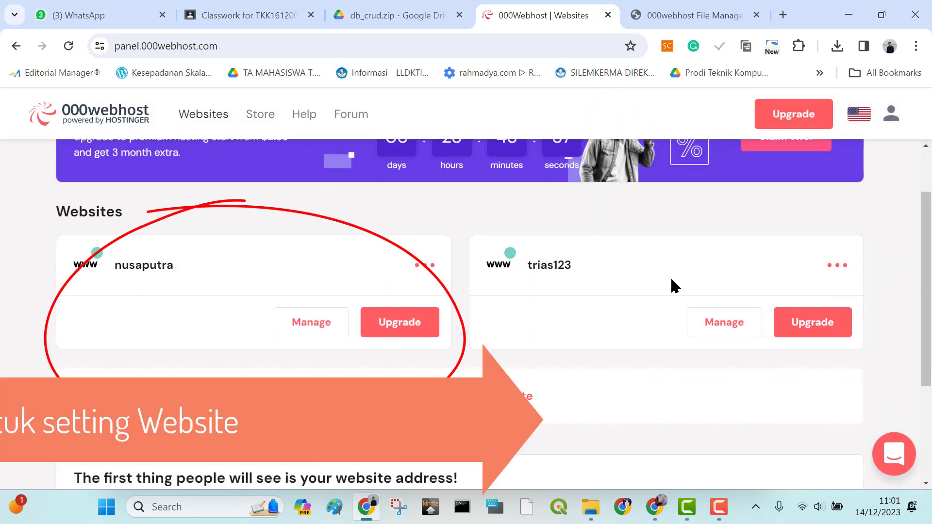
{"action": "left_click_drag", "start_coordinate": [500, 265], "coordinate": [558, 266]}
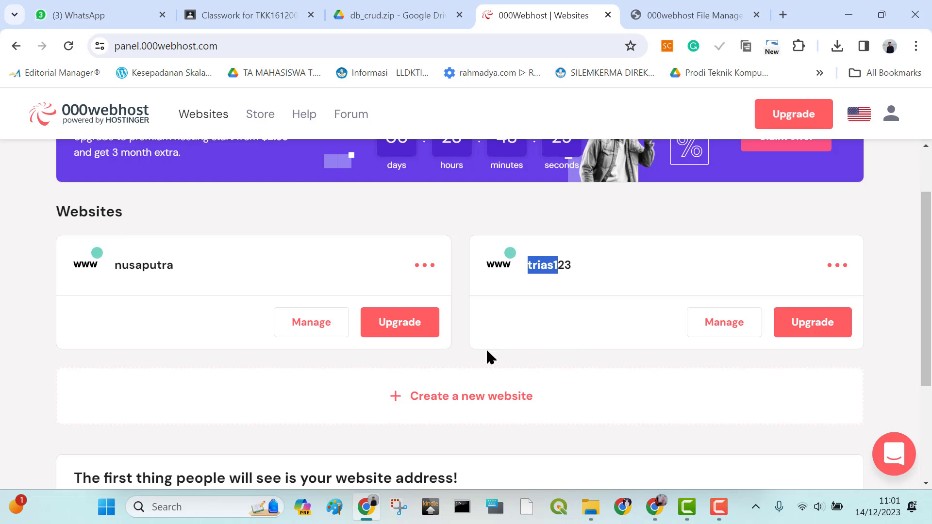
{"action": "left_click", "coordinate": [201, 366]}
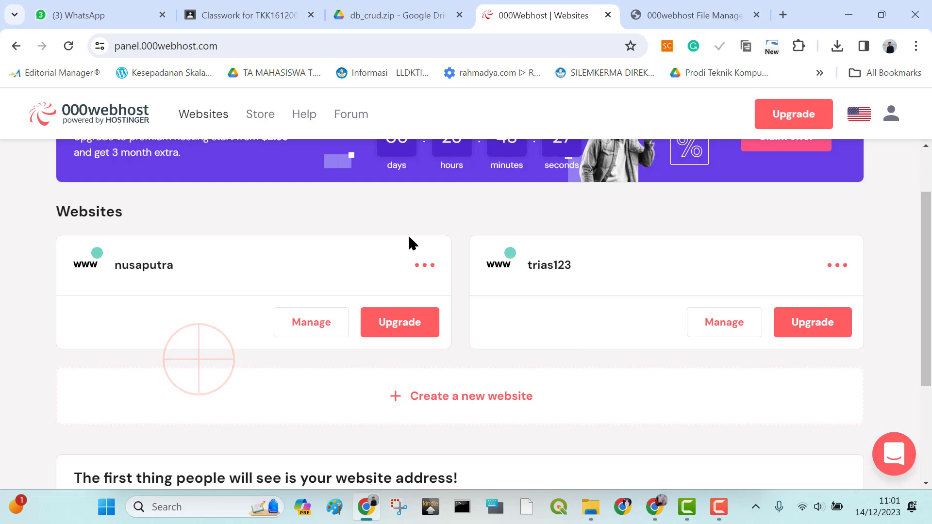
{"action": "left_click", "coordinate": [314, 326]}
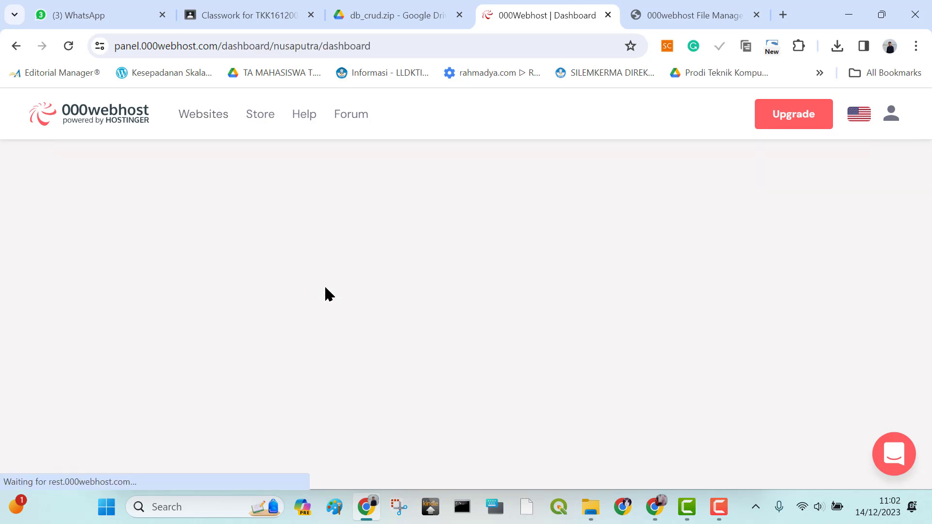
Open the File Manager of the nusaputra site and go into the public_html folder
{"action": "scroll", "coordinate": [429, 239], "scroll_direction": "down", "scroll_amount": 3}
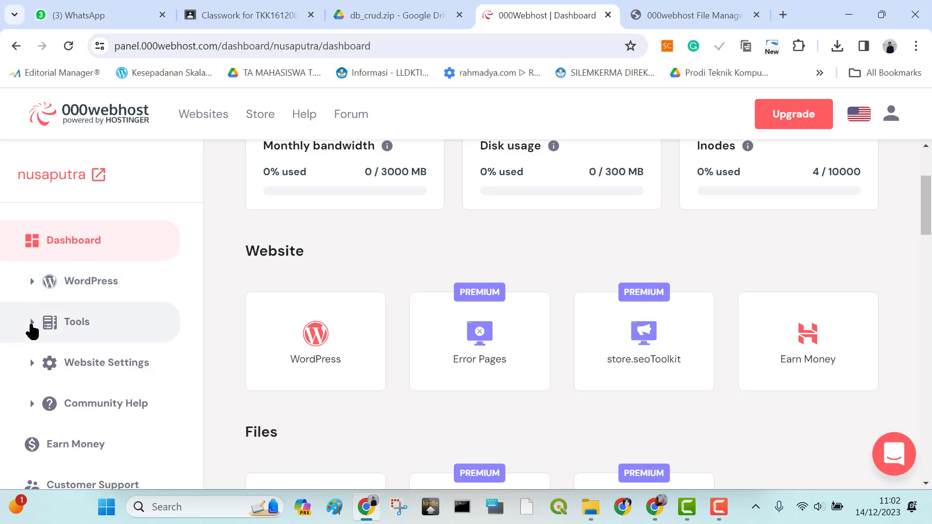
{"action": "left_click", "coordinate": [32, 331]}
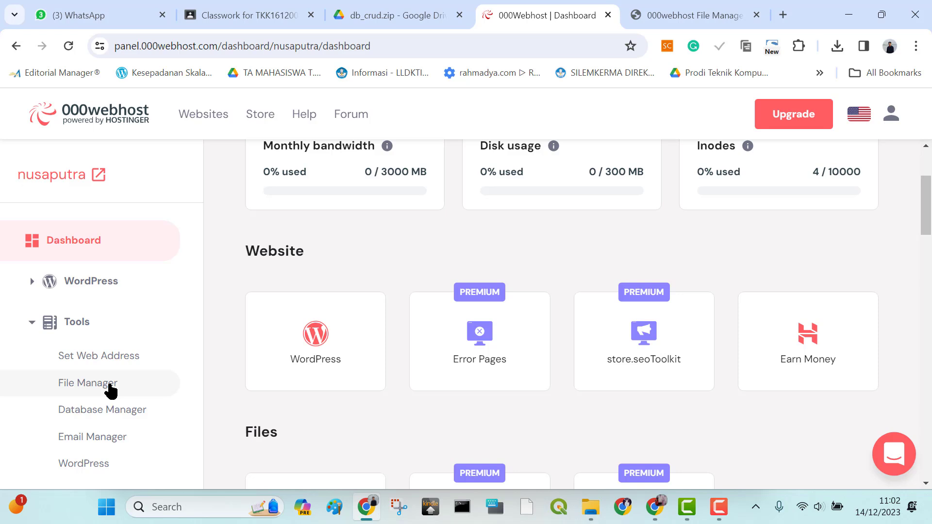
{"action": "left_click", "coordinate": [109, 385]}
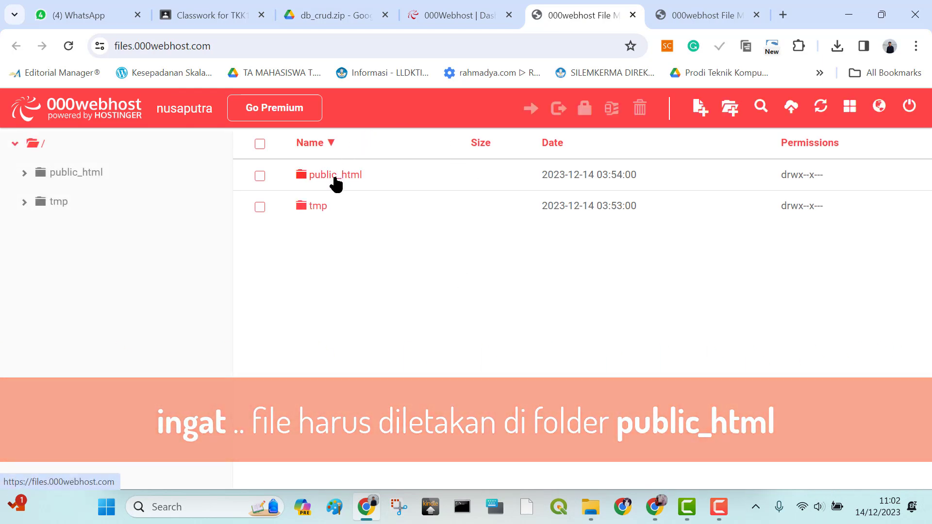
{"action": "left_click", "coordinate": [335, 179]}
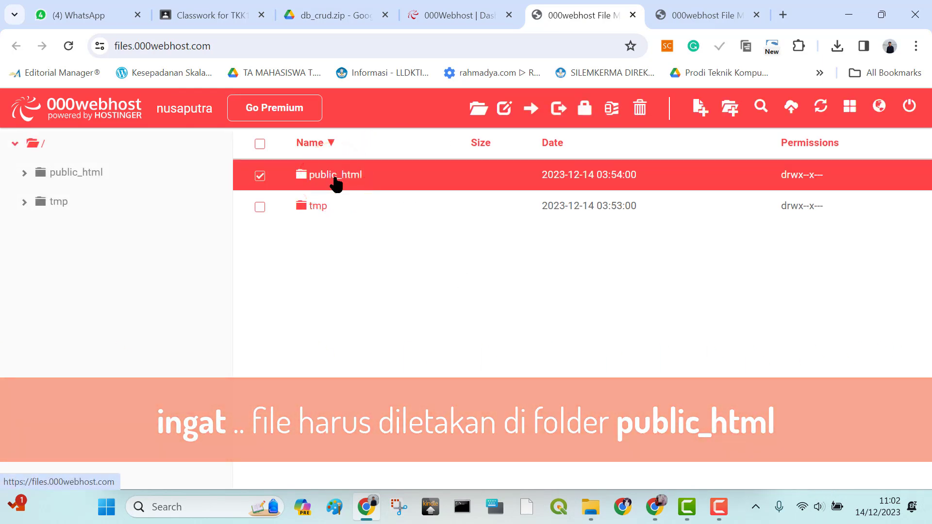
{"action": "double_click", "coordinate": [335, 179]}
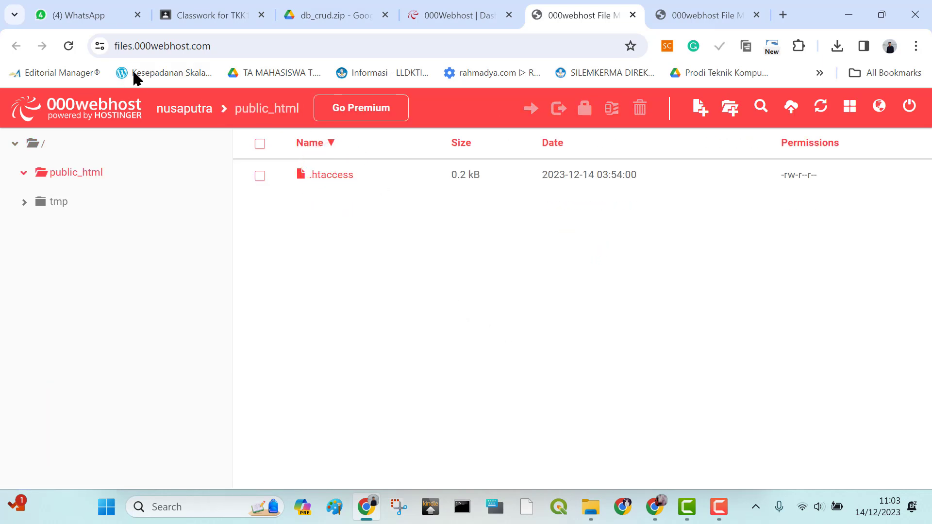
{"action": "left_click", "coordinate": [148, 75]}
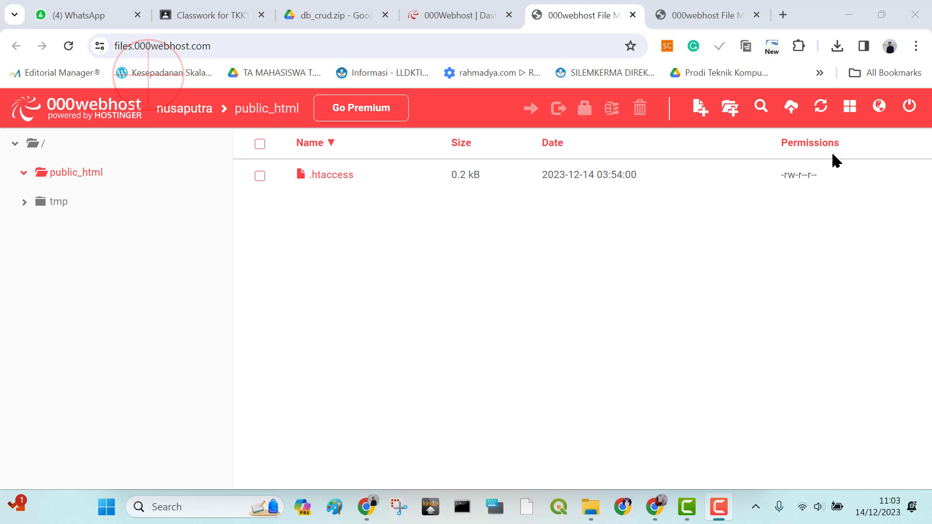
Upload edit.php, hapus.php, index.php, koneksi.php, README.md and tambah.php from the local db_crud folder to public_html
{"action": "left_click", "coordinate": [792, 108]}
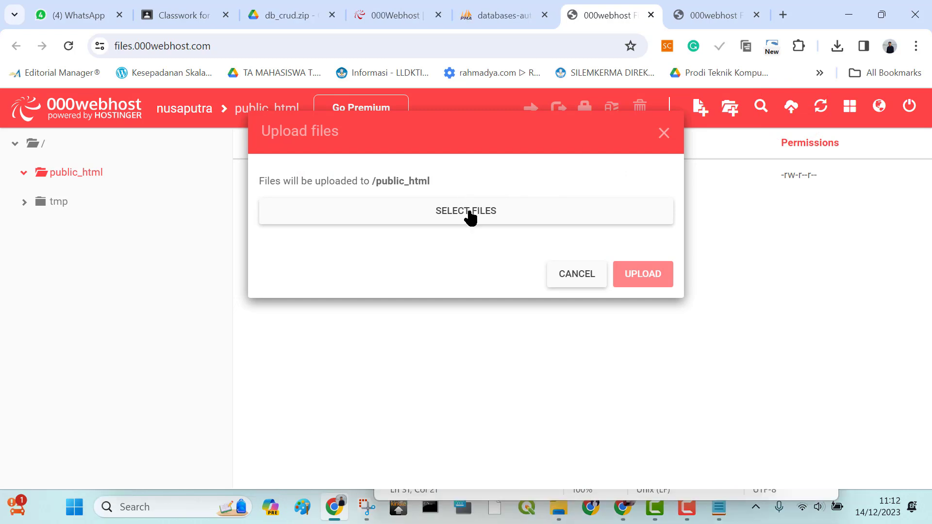
{"action": "left_click", "coordinate": [470, 217]}
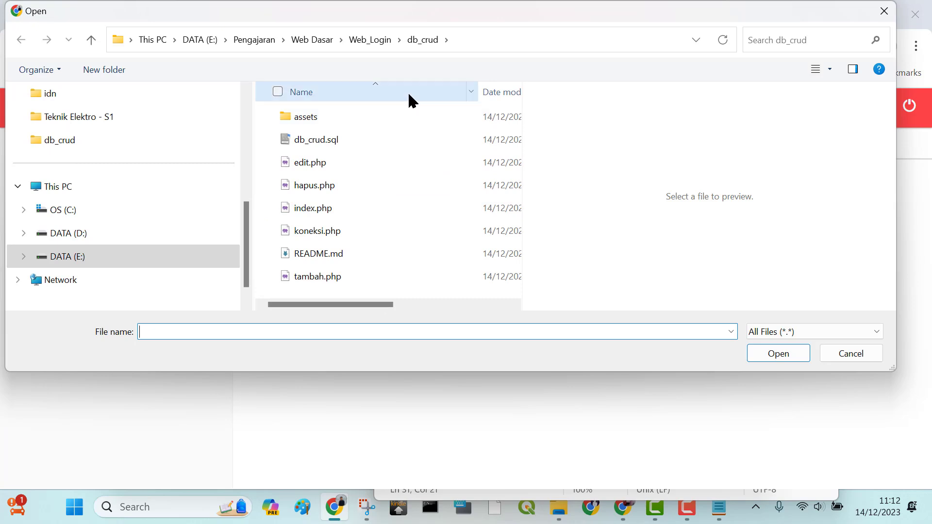
{"action": "left_click", "coordinate": [314, 163]}
{"action": "scroll", "coordinate": [335, 181], "scroll_direction": "right", "scroll_amount": 2}
{"action": "scroll", "coordinate": [335, 182], "scroll_direction": "left", "scroll_amount": 2}
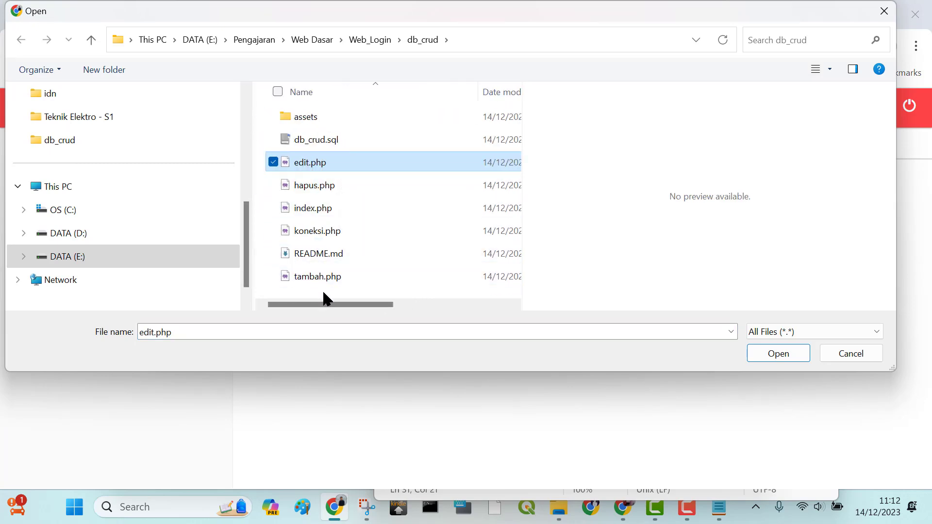
{"action": "left_click", "coordinate": [323, 276], "text": "shift"}
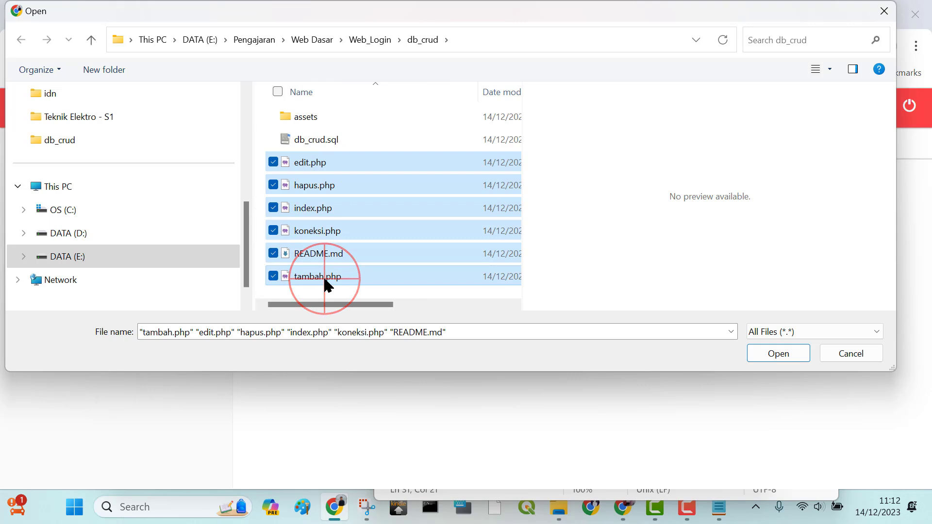
{"action": "left_click", "coordinate": [777, 352]}
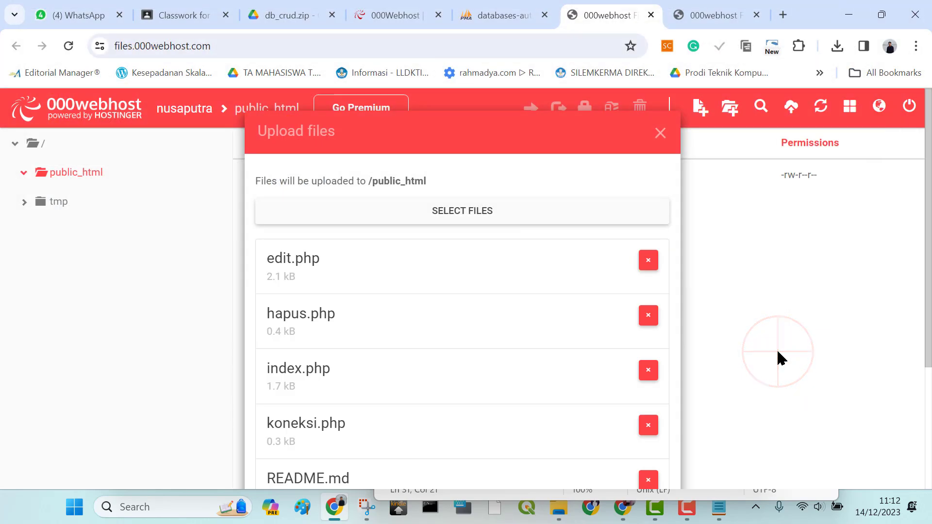
{"action": "scroll", "coordinate": [607, 211], "scroll_direction": "down", "scroll_amount": 3}
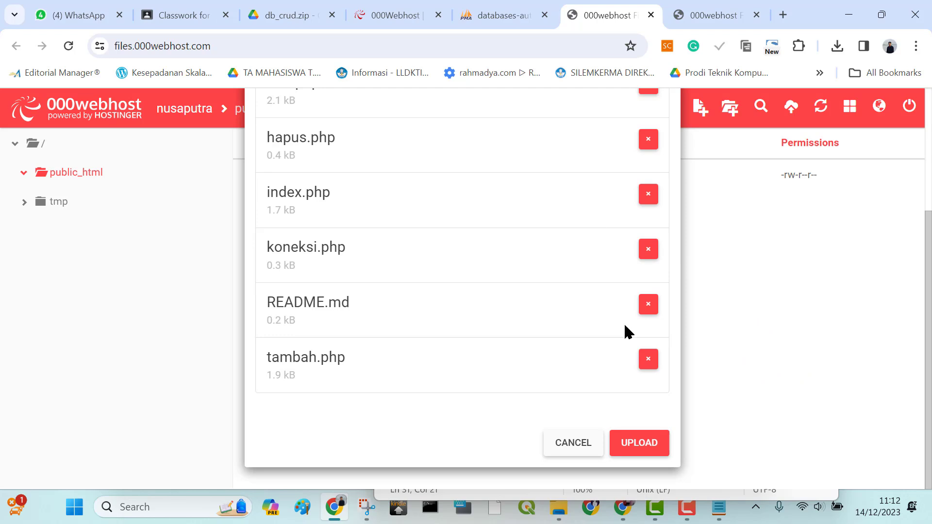
{"action": "left_click", "coordinate": [636, 440]}
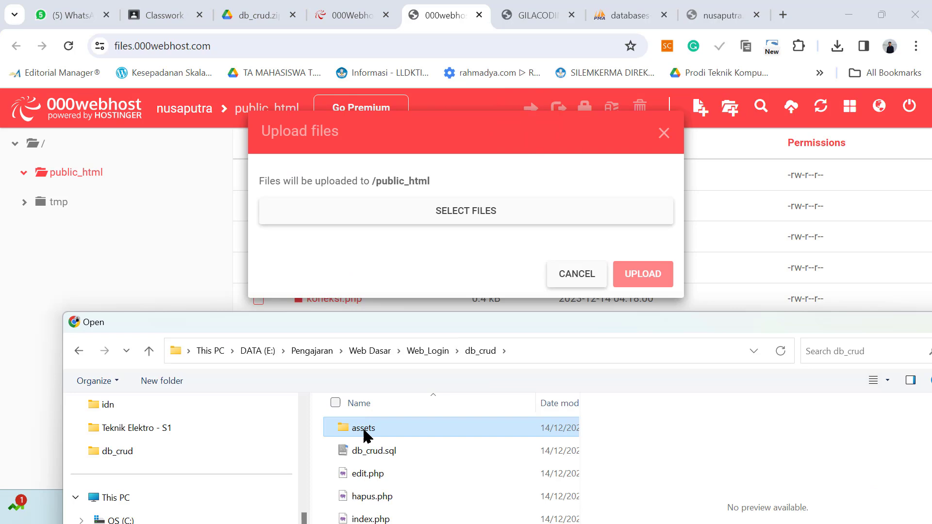
Add the whole assets folder from db_crud to the upload list and upload it into public_html
{"action": "left_click_drag", "start_coordinate": [366, 435], "coordinate": [470, 475]}
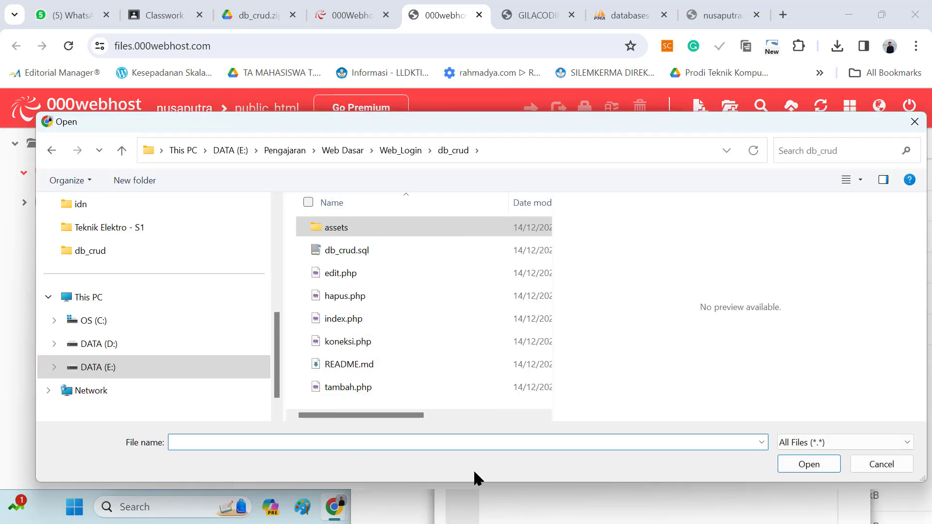
{"action": "left_click_drag", "start_coordinate": [563, 130], "coordinate": [555, 322]}
{"action": "left_click_drag", "start_coordinate": [468, 112], "coordinate": [462, 249]}
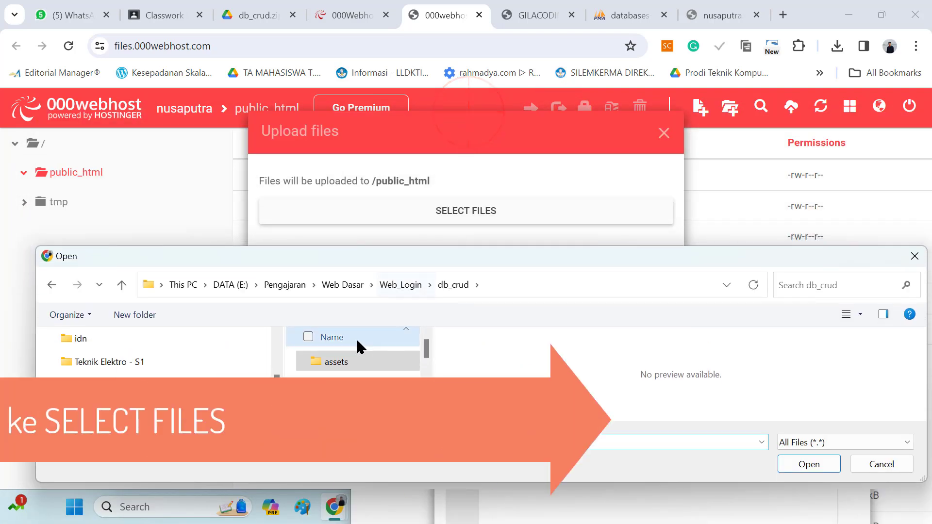
{"action": "left_click_drag", "start_coordinate": [338, 361], "coordinate": [470, 182]}
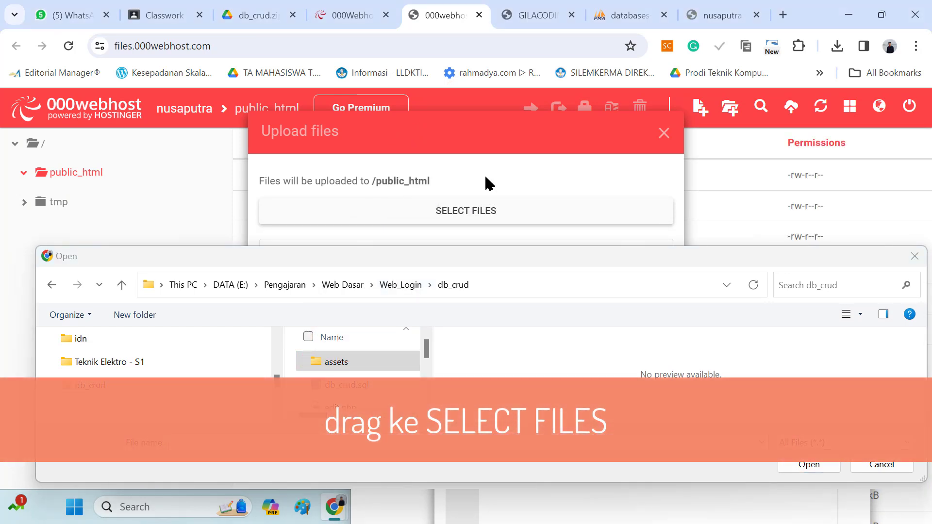
{"action": "left_click", "coordinate": [494, 173]}
{"action": "left_click", "coordinate": [507, 141]}
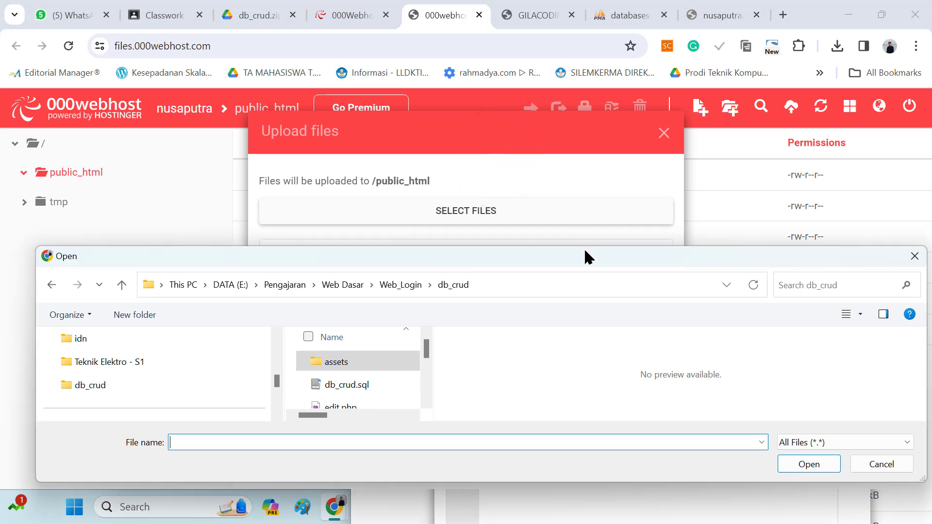
{"action": "left_click_drag", "start_coordinate": [589, 258], "coordinate": [487, 234]}
{"action": "left_click", "coordinate": [777, 441]}
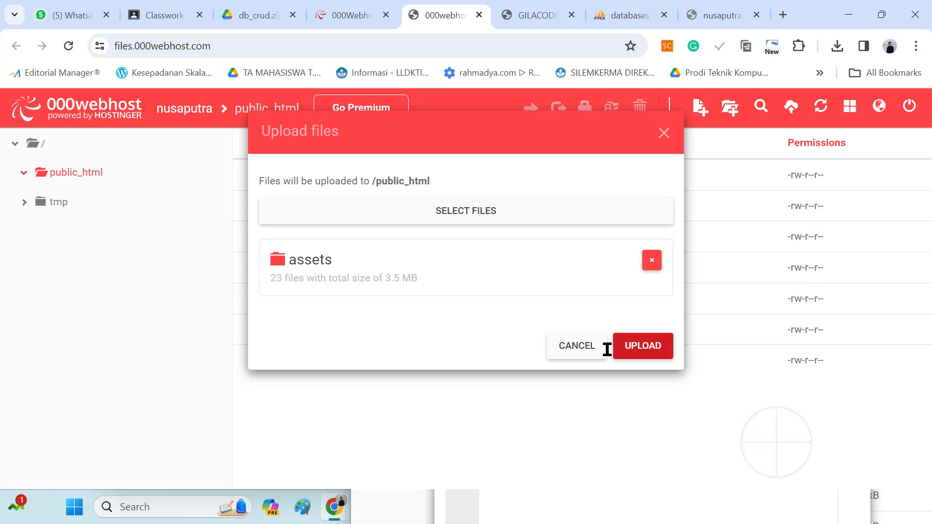
{"action": "left_click", "coordinate": [644, 346]}
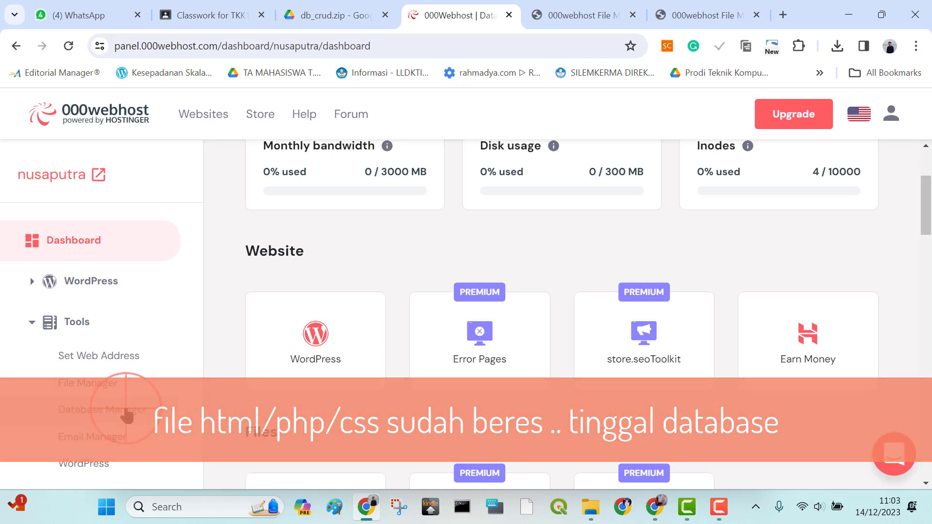
Open the Database Manager of the nusaputra site and start creating a new database
{"action": "left_click", "coordinate": [125, 410]}
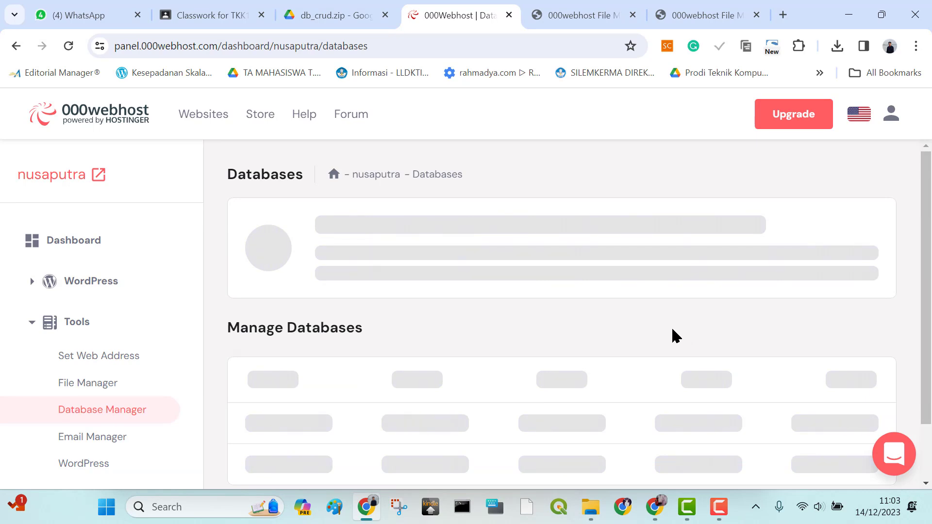
{"action": "scroll", "coordinate": [676, 336], "scroll_direction": "down", "scroll_amount": 1}
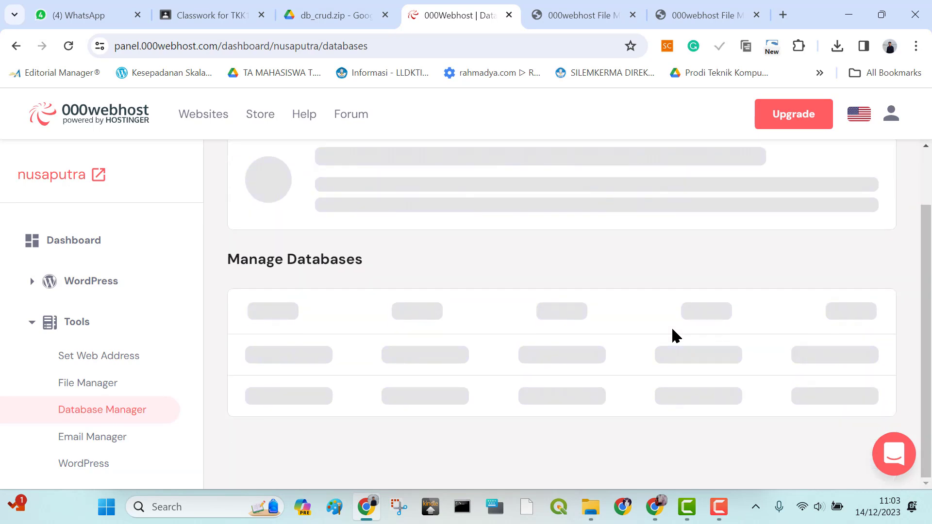
{"action": "mouse_move", "coordinate": [592, 509]}
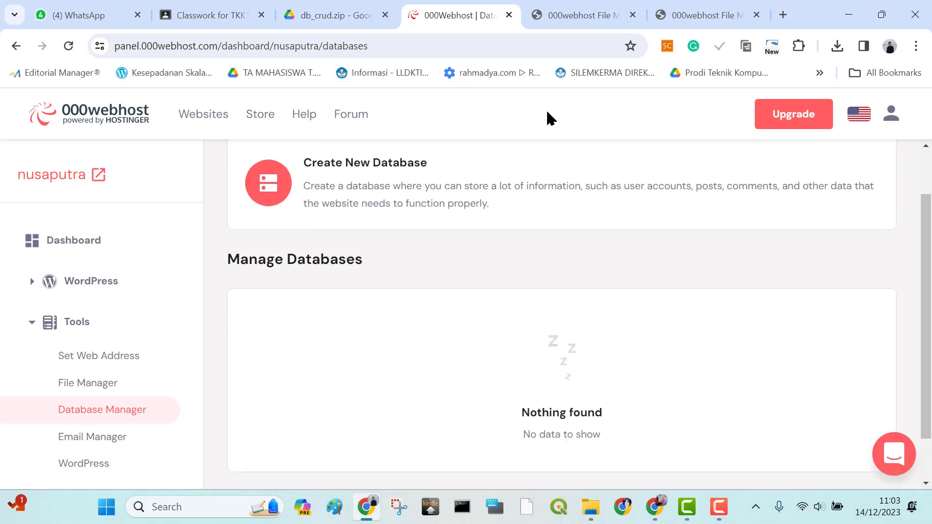
{"action": "scroll", "coordinate": [724, 268], "scroll_direction": "down", "scroll_amount": 1}
{"action": "scroll", "coordinate": [723, 270], "scroll_direction": "up", "scroll_amount": 2}
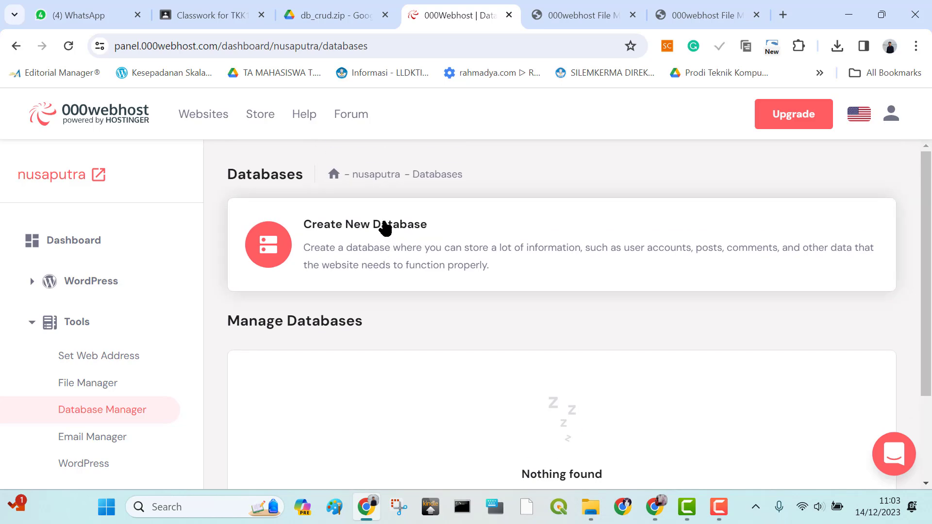
{"action": "left_click", "coordinate": [372, 223]}
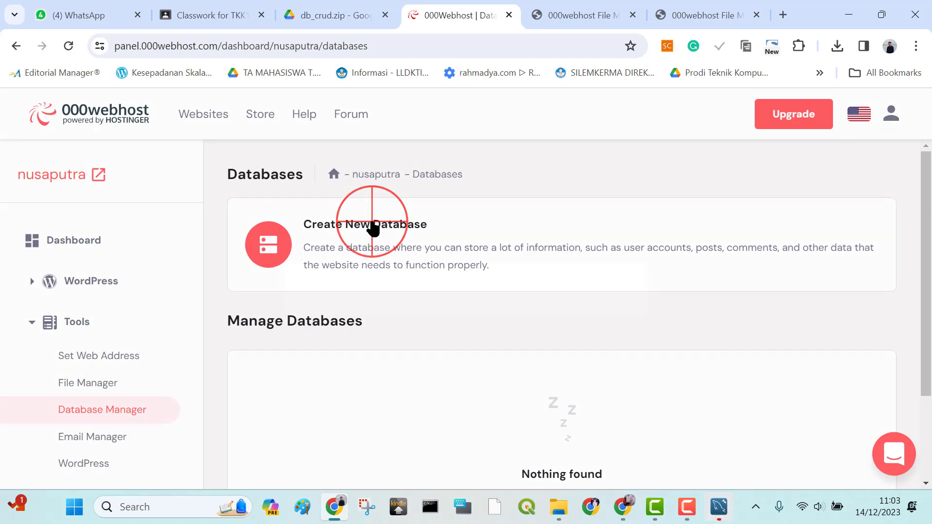
Enter barang as the new database's name and root as its username
{"action": "left_click", "coordinate": [436, 232]}
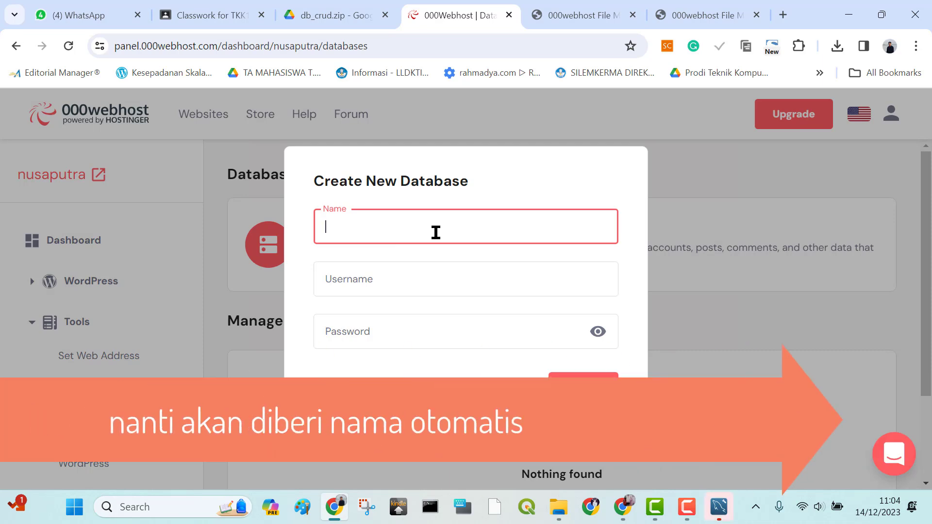
{"action": "type", "text": "barang"}
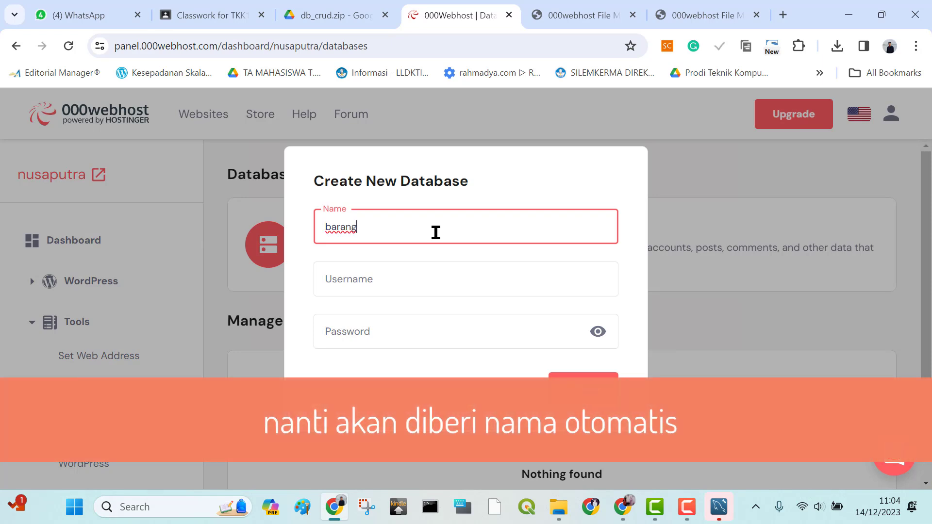
{"action": "left_click", "coordinate": [427, 277]}
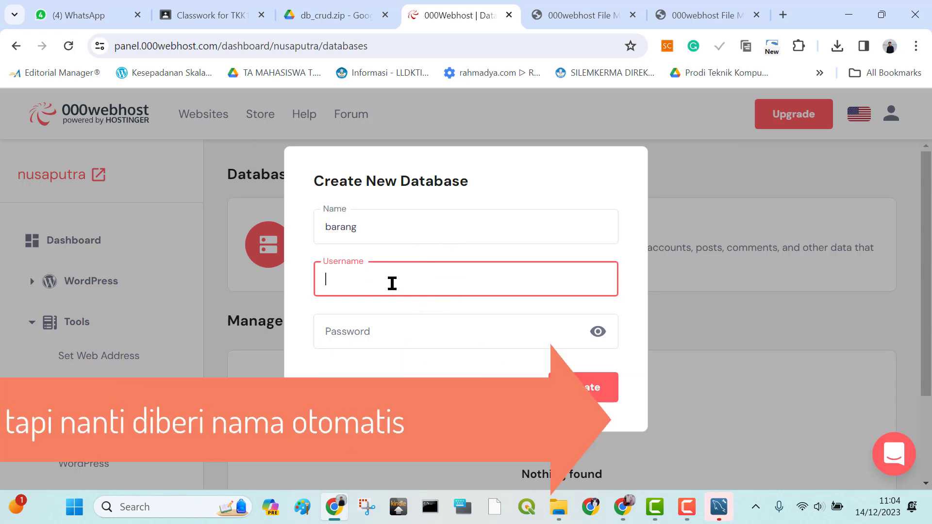
{"action": "type", "text": "root"}
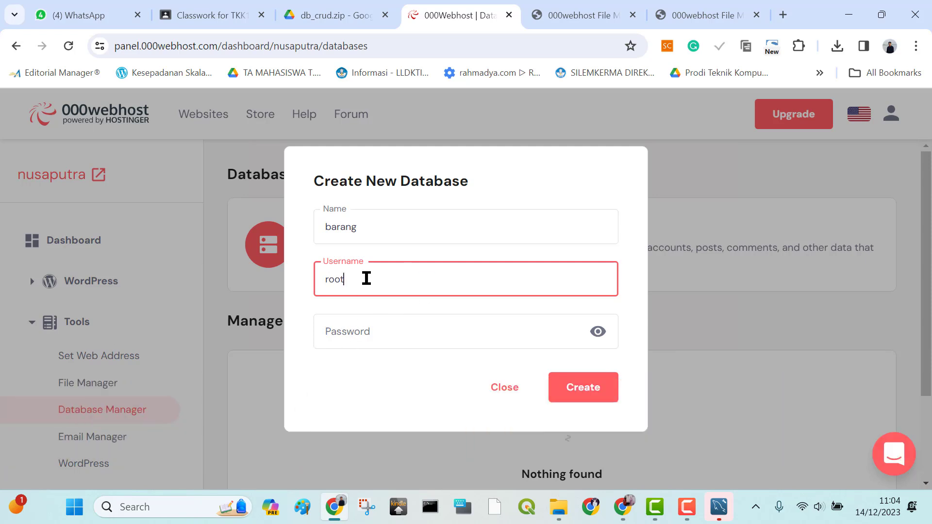
Try candidate passwords for the new database and clear the password field again
{"action": "left_click", "coordinate": [397, 327]}
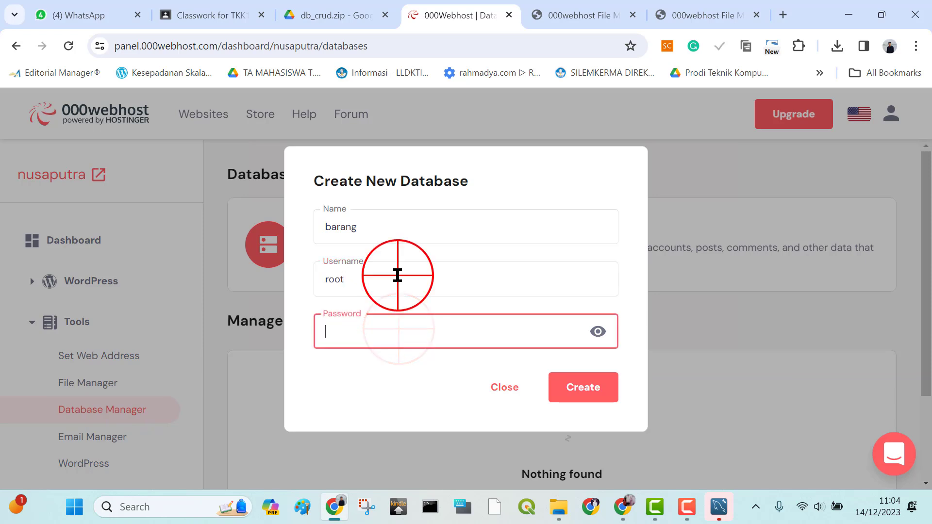
{"action": "left_click", "coordinate": [396, 275]}
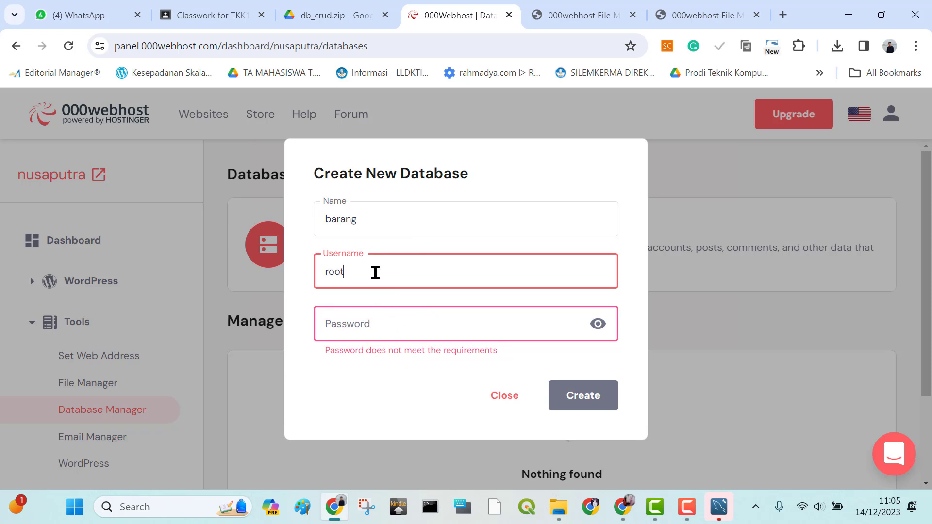
{"action": "left_click_drag", "start_coordinate": [375, 273], "coordinate": [322, 271]}
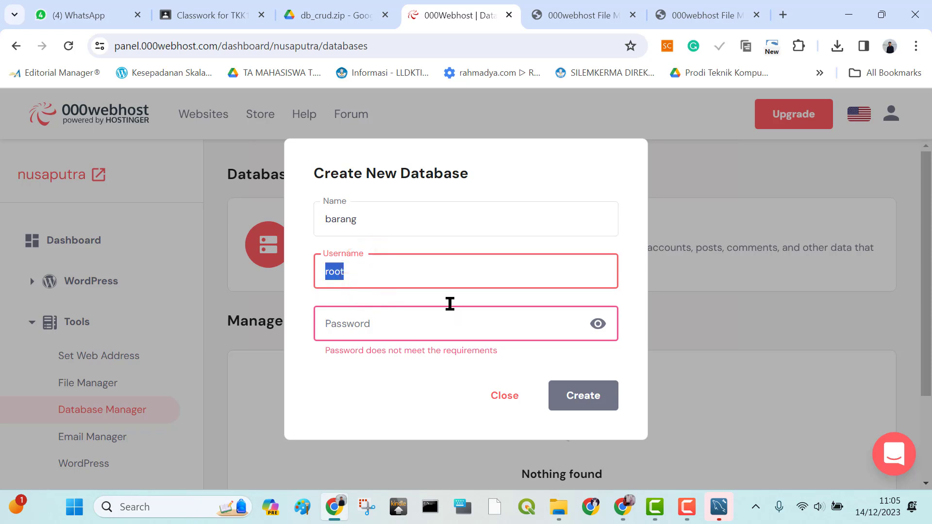
{"action": "left_click", "coordinate": [425, 318]}
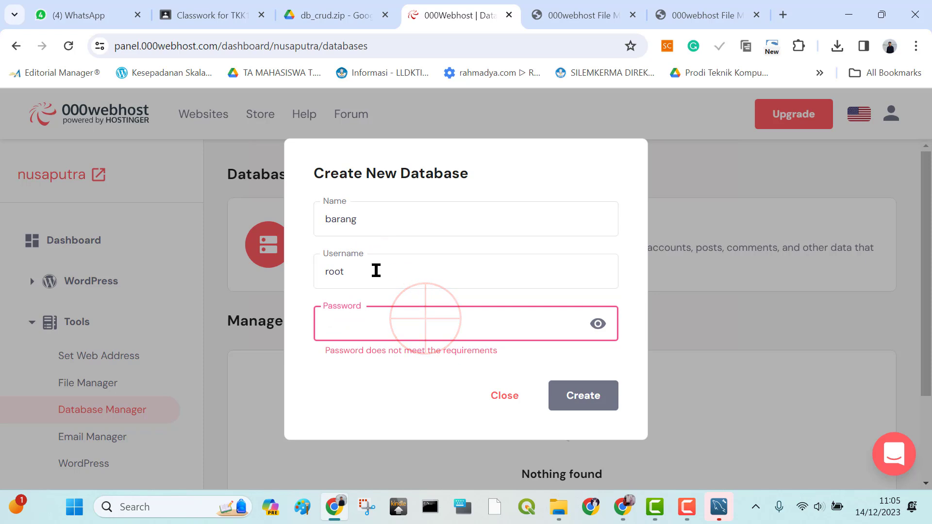
{"action": "left_click", "coordinate": [368, 331]}
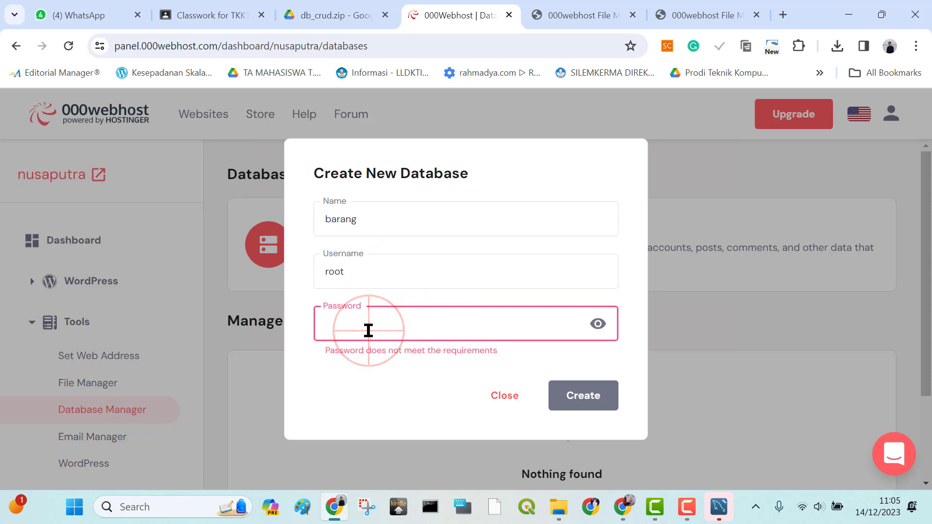
{"action": "type", "text": "a1"}
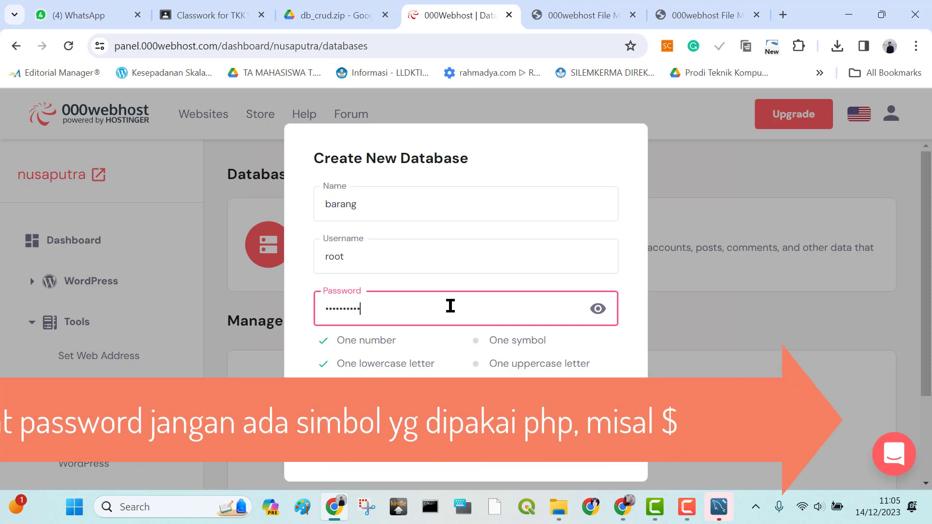
{"action": "left_click_drag", "start_coordinate": [439, 311], "coordinate": [321, 318]}
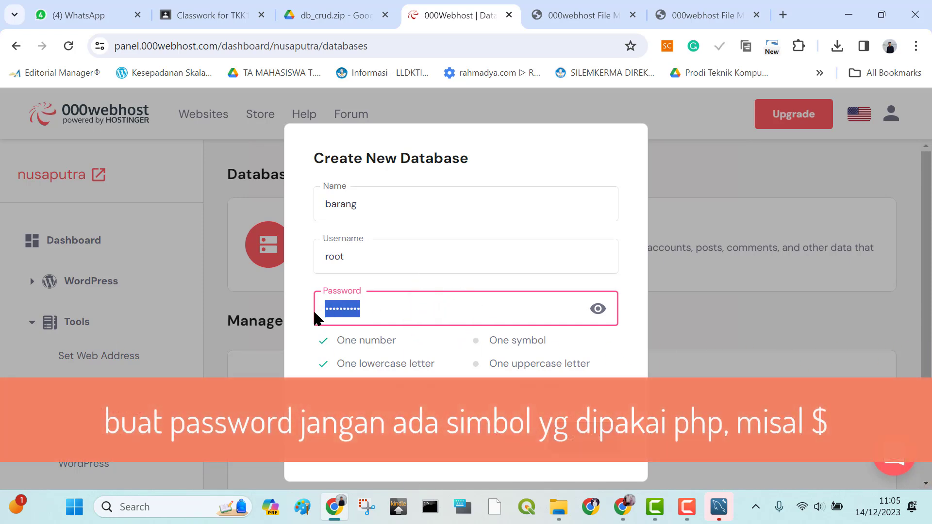
{"action": "type", "text": "•••••••"}
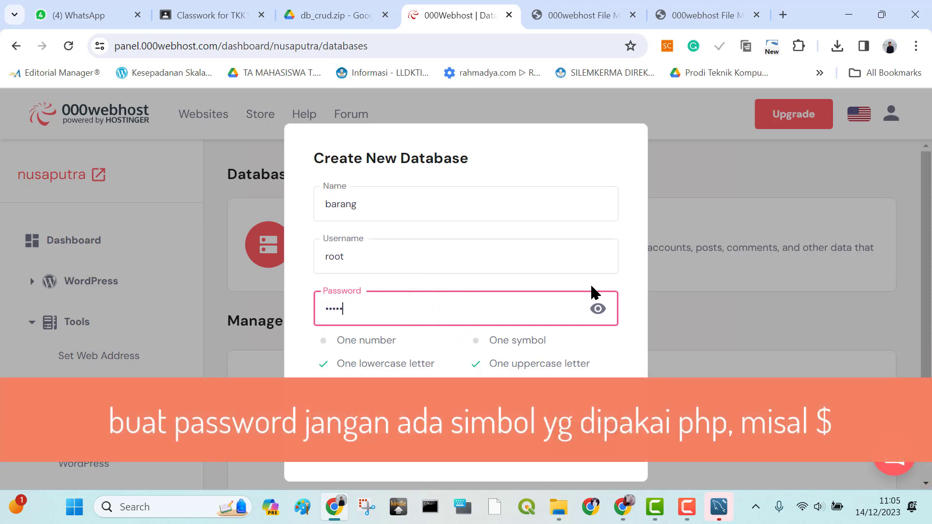
{"action": "type", "text": "•"}
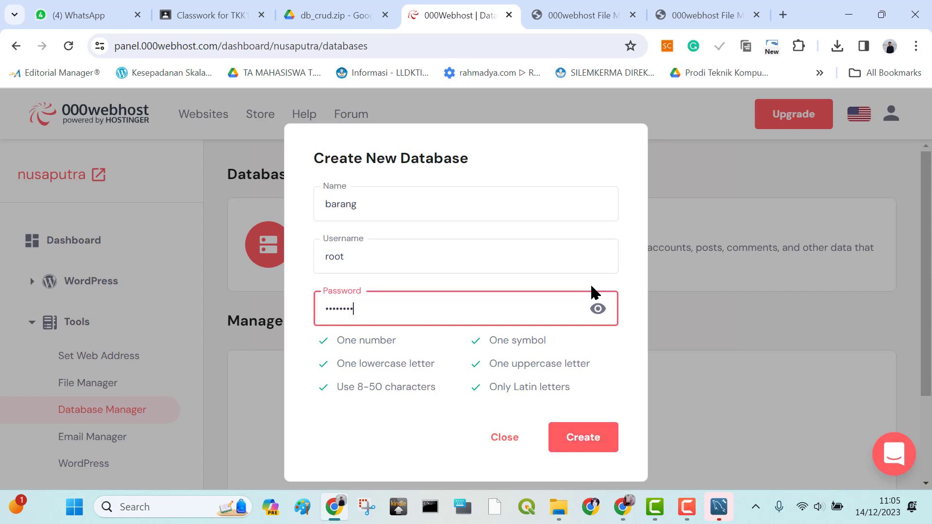
{"action": "key", "text": "BackSpace"}
{"action": "key", "text": "BackSpace"}
{"action": "key", "text": "BackSpace"}
{"action": "key", "text": "BackSpace"}
{"action": "key", "text": "BackSpace"}
{"action": "key", "text": "BackSpace"}
{"action": "key", "text": "BackSpace"}
{"action": "key", "text": "BackSpace"}
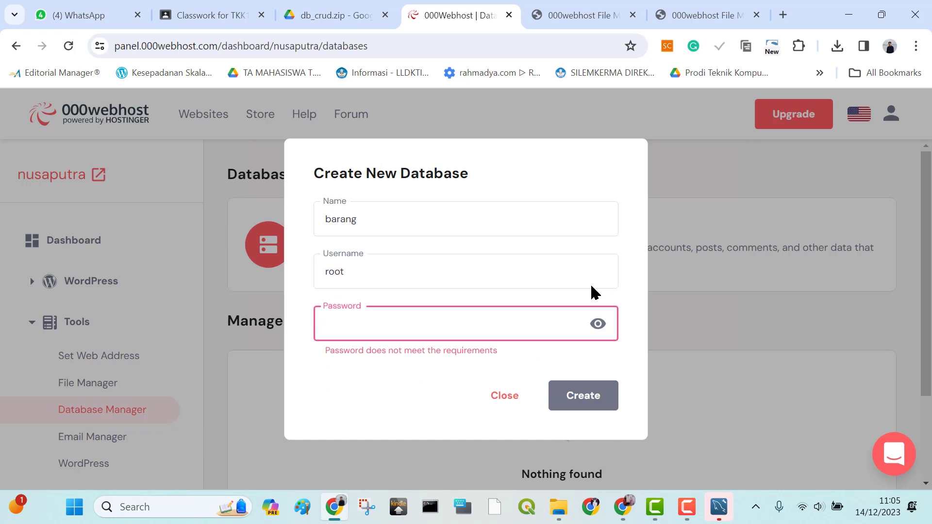
Enter a database password that meets all listed requirements and create the barang database
{"action": "type", "text": "••"}
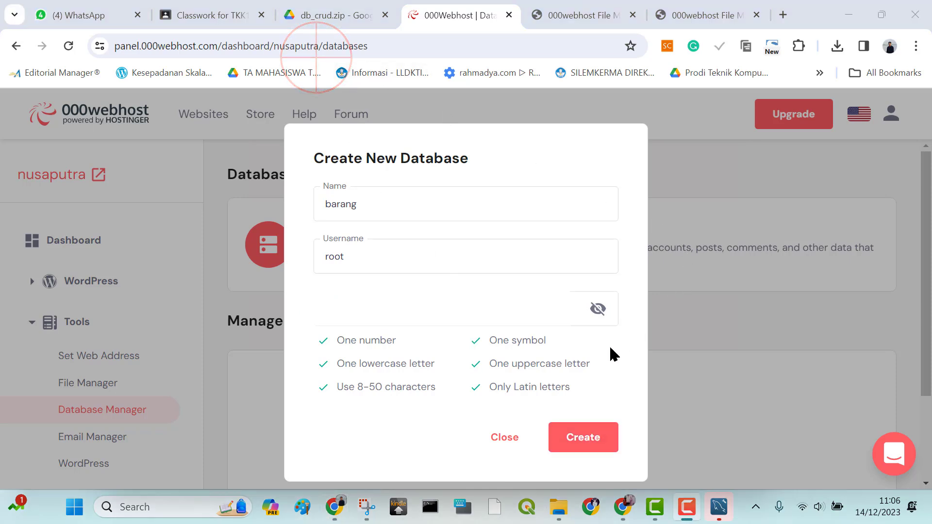
{"action": "left_click", "coordinate": [590, 442]}
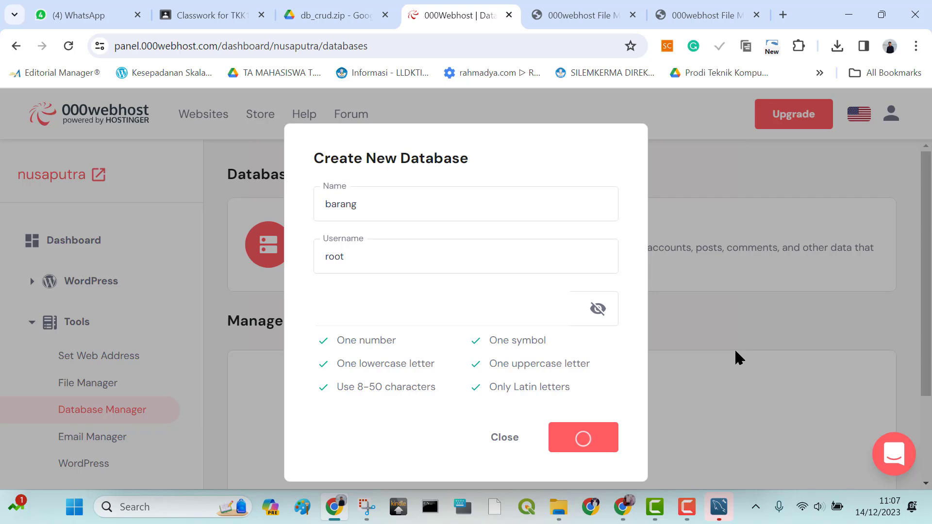
{"action": "left_click", "coordinate": [295, 63]}
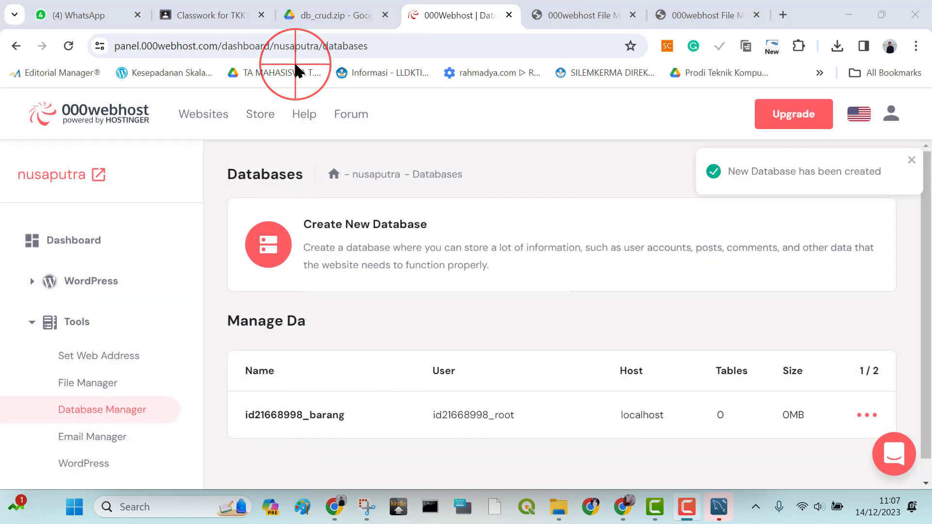
Open the barang database in phpMyAdmin and switch to the local db_crud folder in File Explorer
{"action": "scroll", "coordinate": [591, 208], "scroll_direction": "down", "scroll_amount": 1}
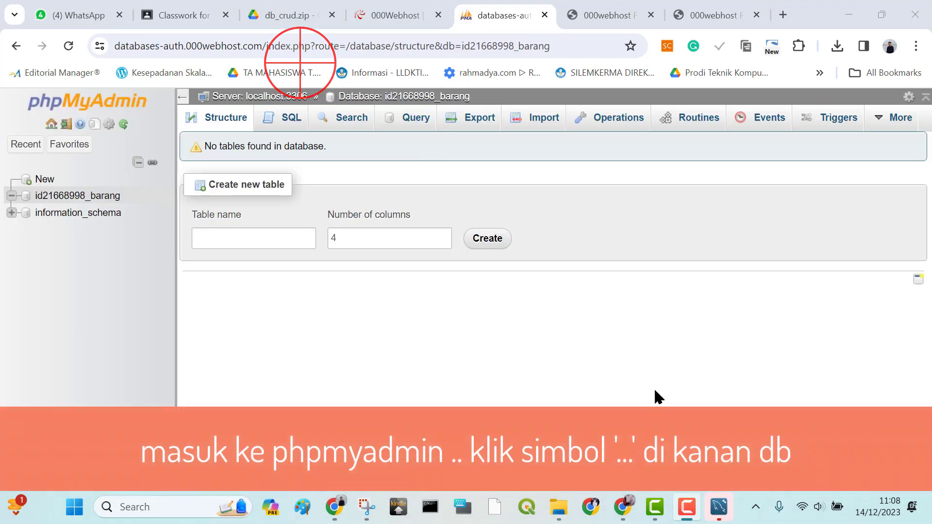
{"action": "mouse_move", "coordinate": [562, 509]}
{"action": "left_click", "coordinate": [612, 458]}
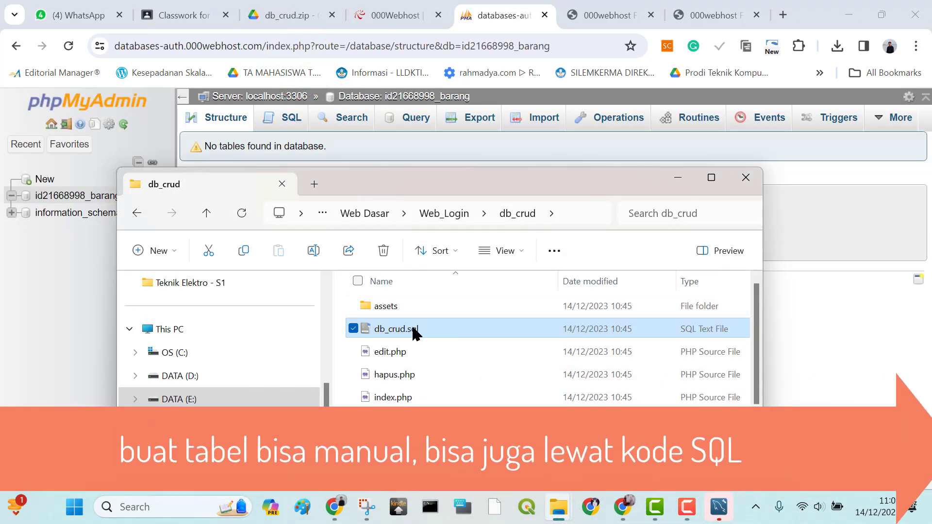
Open db_crud.sql in Notepad and examine the SQL statements that create the barang table
{"action": "left_click", "coordinate": [406, 329]}
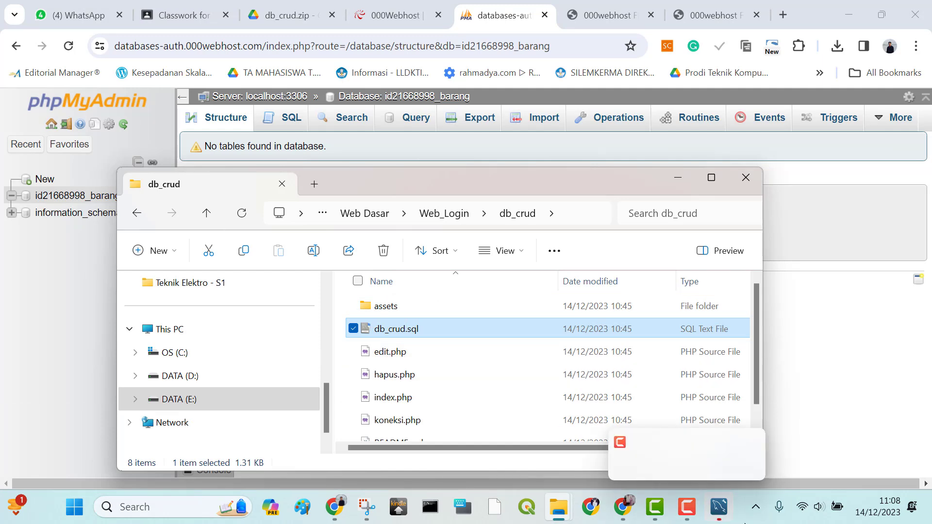
{"action": "double_click", "coordinate": [418, 328]}
{"action": "right_click", "coordinate": [417, 330]}
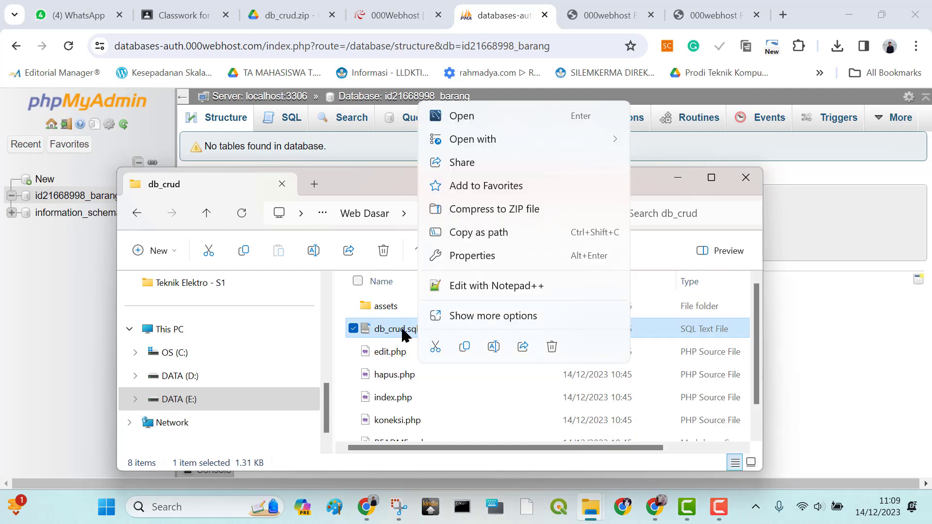
{"action": "mouse_move", "coordinate": [545, 144]}
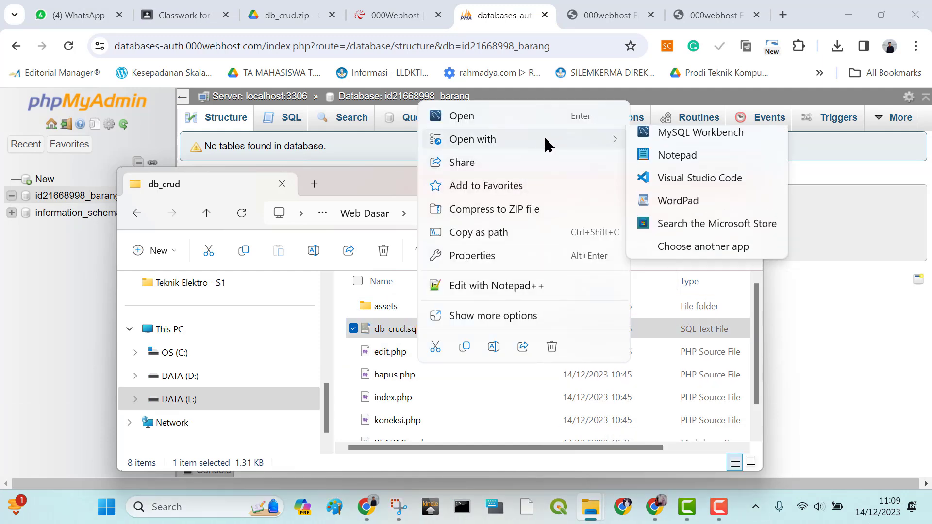
{"action": "left_click", "coordinate": [669, 164]}
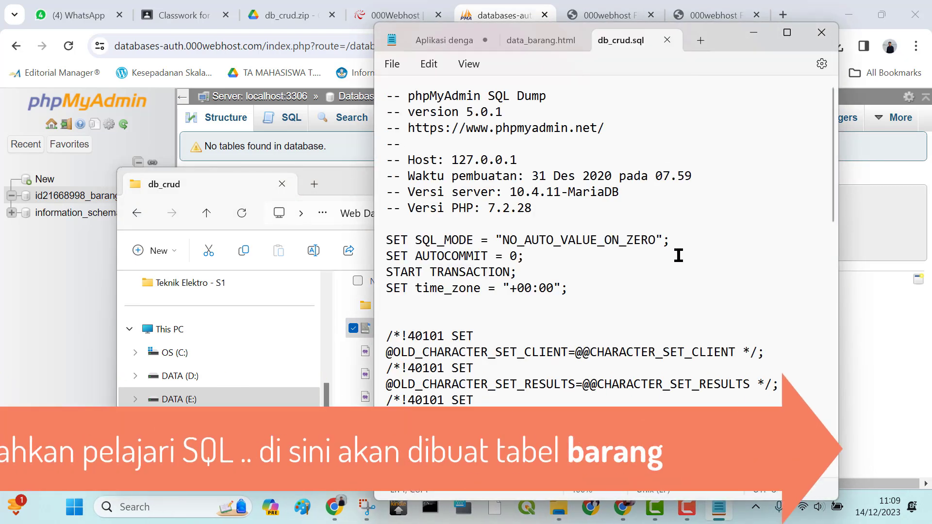
{"action": "scroll", "coordinate": [655, 166], "scroll_direction": "down", "scroll_amount": 5}
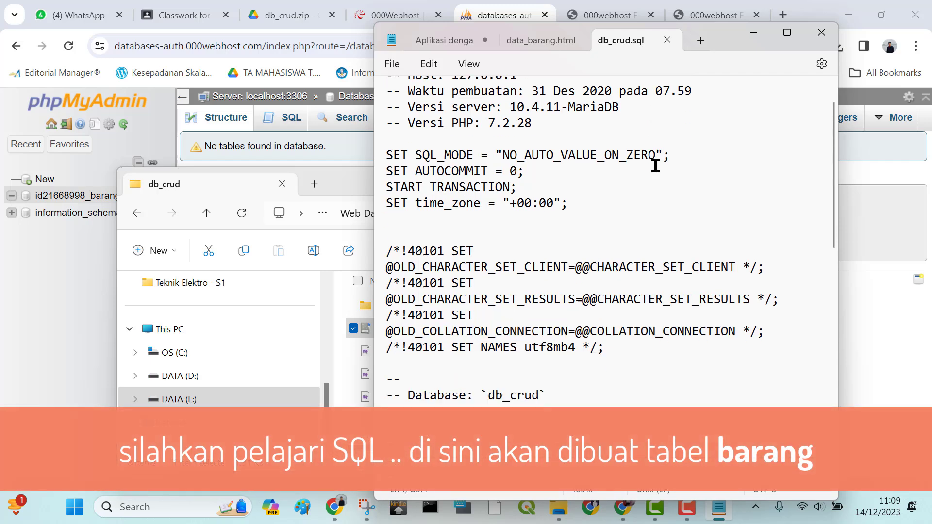
{"action": "scroll", "coordinate": [601, 254], "scroll_direction": "up", "scroll_amount": 5}
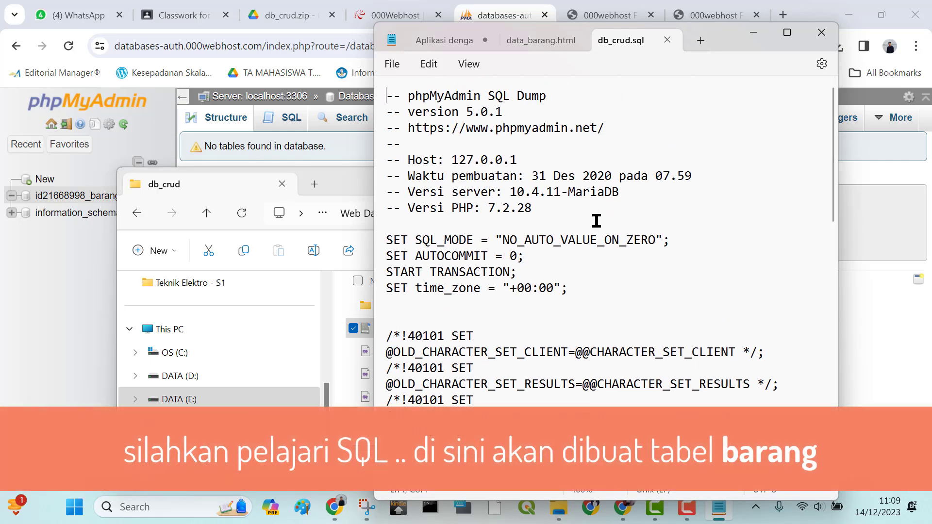
{"action": "scroll", "coordinate": [631, 250], "scroll_direction": "down", "scroll_amount": 5}
{"action": "scroll", "coordinate": [631, 250], "scroll_direction": "down", "scroll_amount": 1}
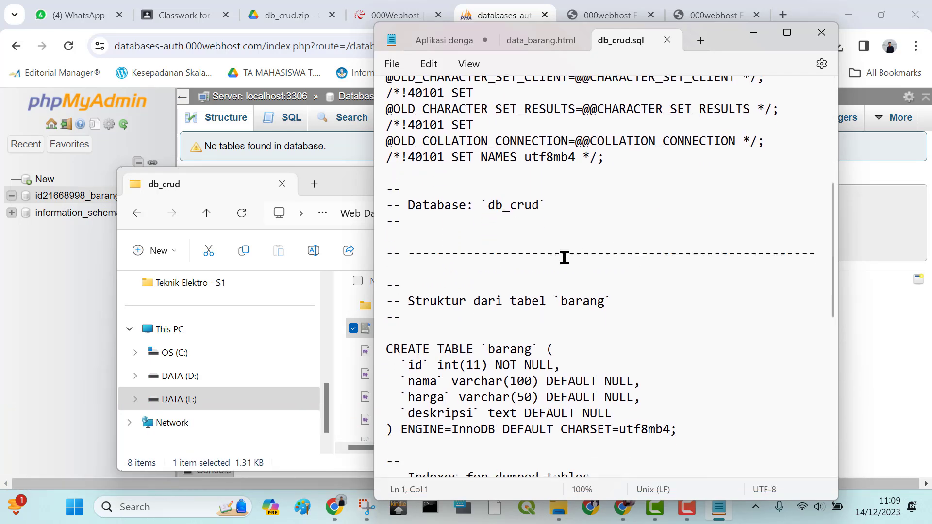
Switch back to phpMyAdmin and look over the SQL query page of the barang database
{"action": "left_click", "coordinate": [286, 118]}
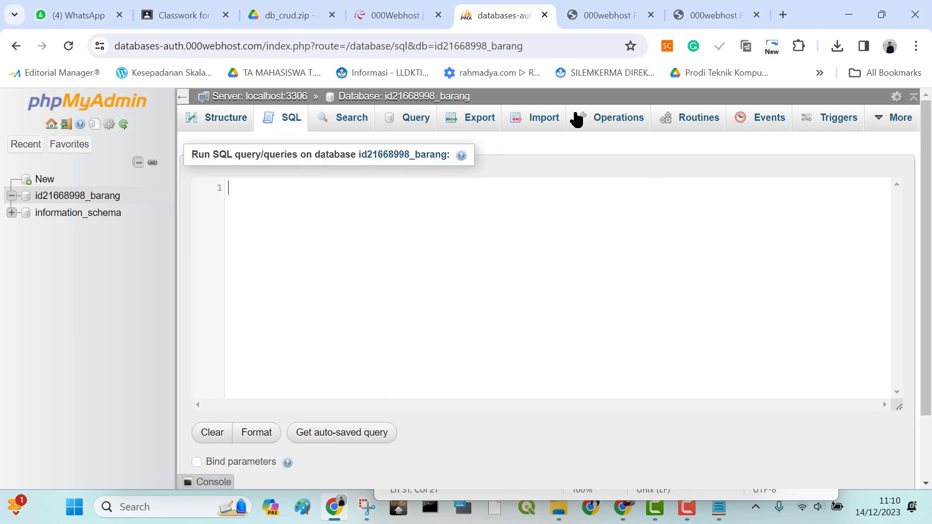
{"action": "left_click", "coordinate": [541, 120]}
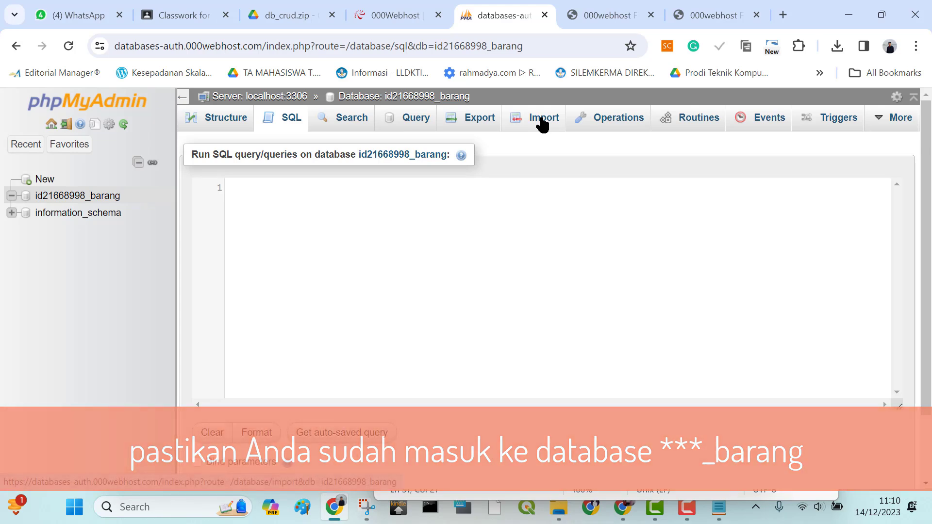
{"action": "scroll", "coordinate": [537, 130], "scroll_direction": "down", "scroll_amount": 2}
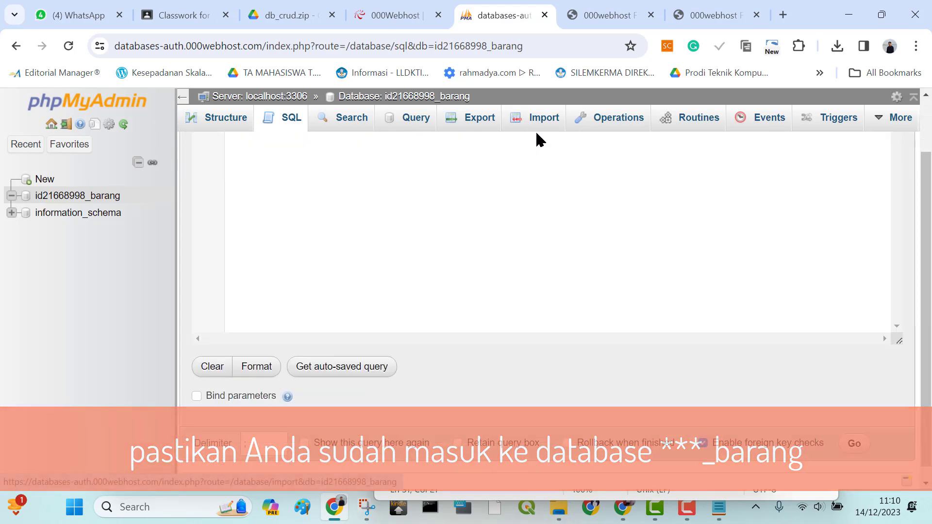
{"action": "scroll", "coordinate": [536, 141], "scroll_direction": "up", "scroll_amount": 2}
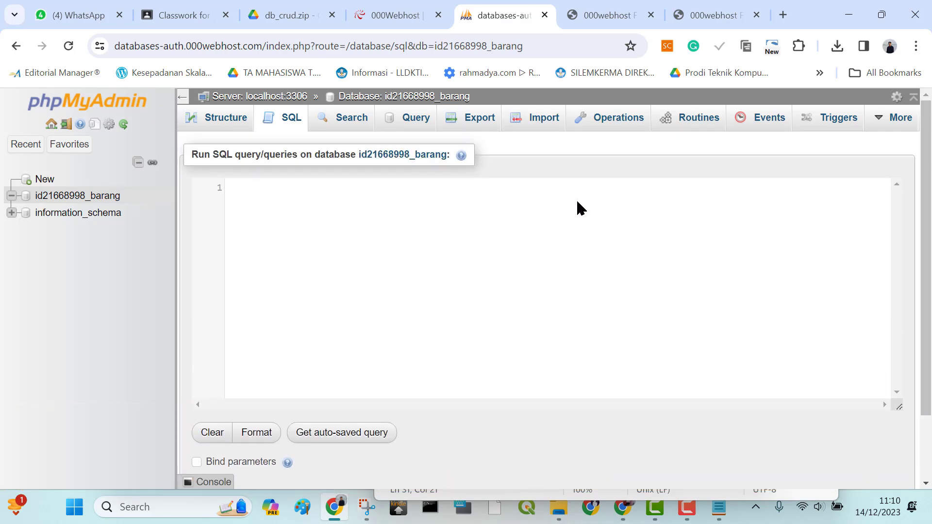
Choose db_crud.sql from E:\Pengajaran\Web Dasar\Web_Login\db_crud as the file to import into the barang database
{"action": "left_click", "coordinate": [532, 116]}
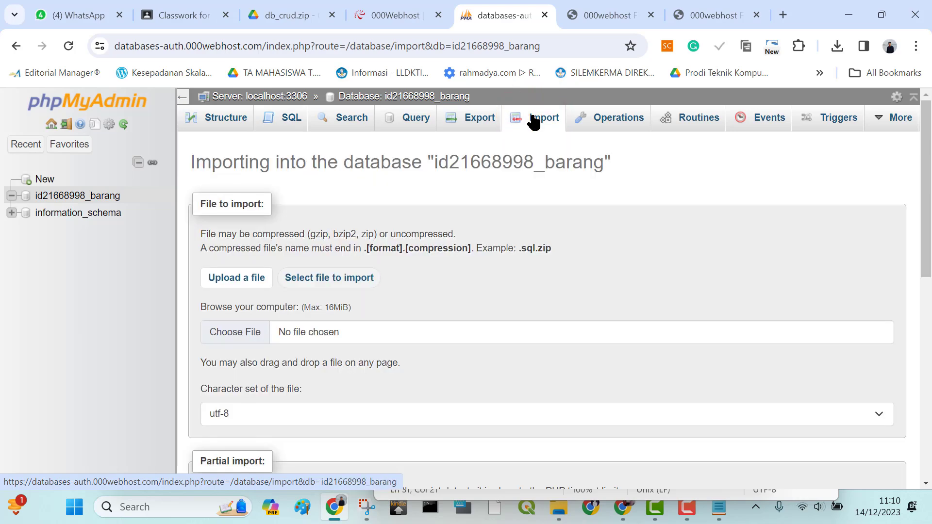
{"action": "left_click", "coordinate": [231, 333]}
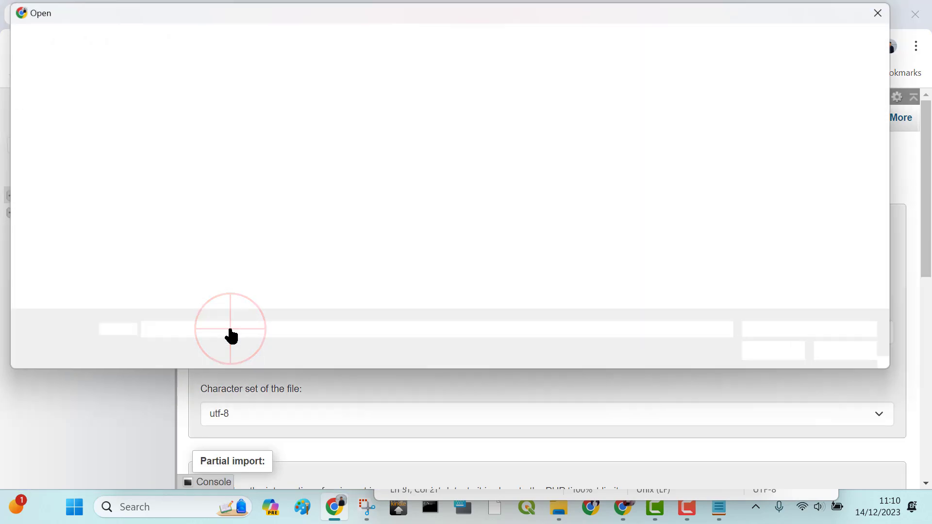
{"action": "left_click", "coordinate": [509, 43]}
{"action": "key", "text": "ctrl+v"}
{"action": "key", "text": "Return"}
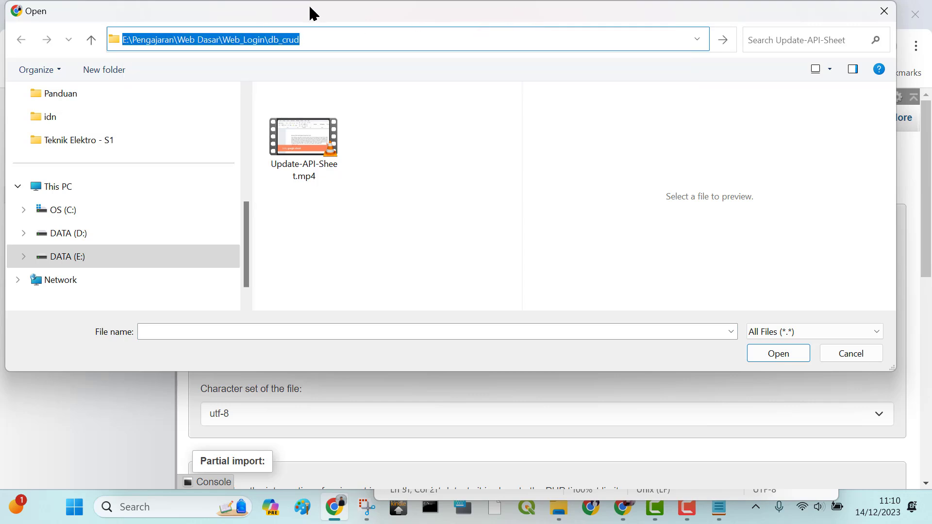
{"action": "left_click", "coordinate": [308, 140]}
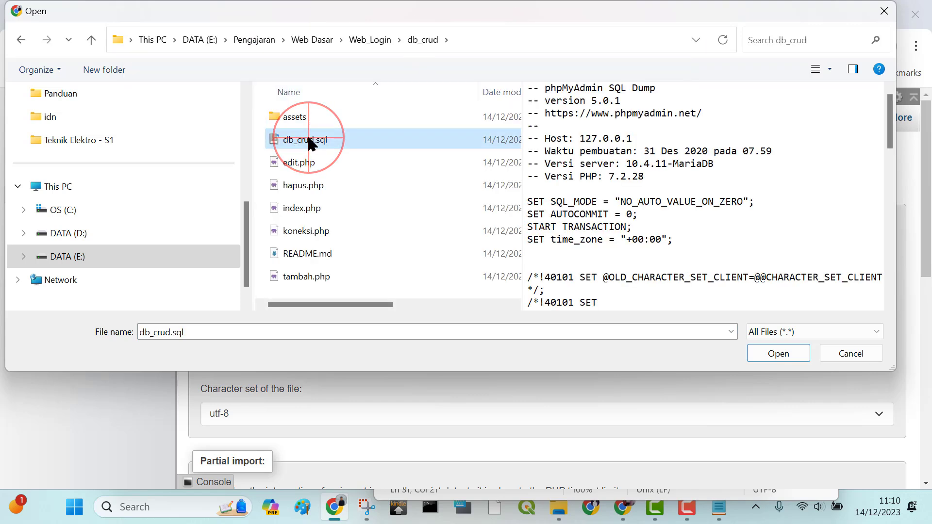
{"action": "left_click", "coordinate": [772, 354]}
Run the import of the chosen file in SQL format and display the barang database's table structure
{"action": "scroll", "coordinate": [766, 238], "scroll_direction": "down", "scroll_amount": 5}
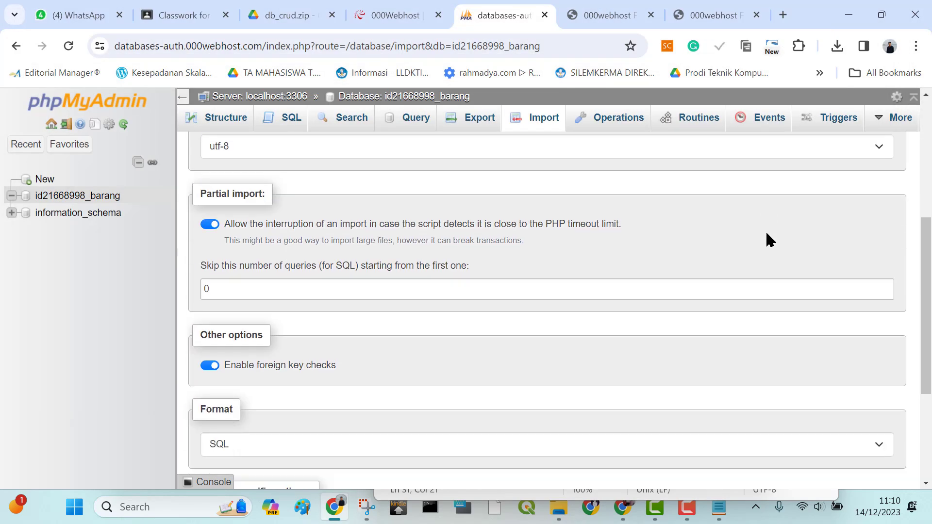
{"action": "scroll", "coordinate": [767, 237], "scroll_direction": "down", "scroll_amount": 4}
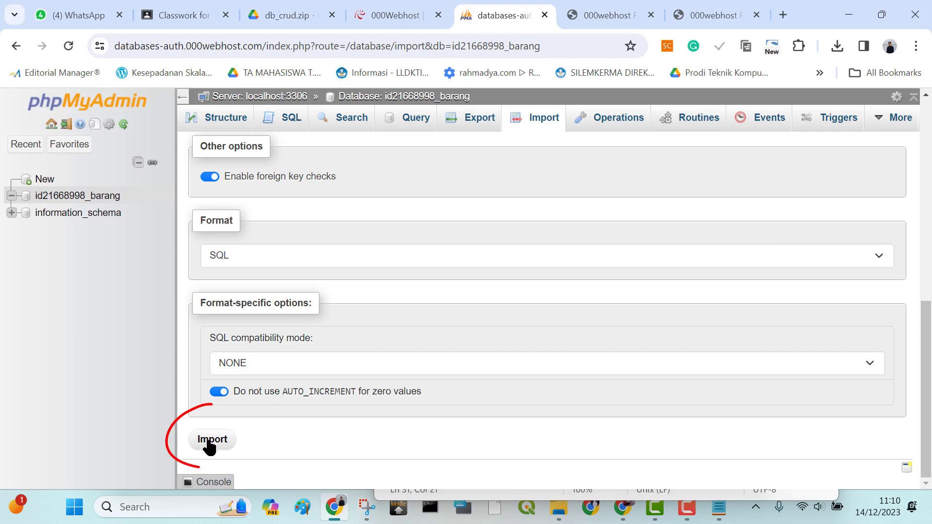
{"action": "left_click", "coordinate": [211, 443]}
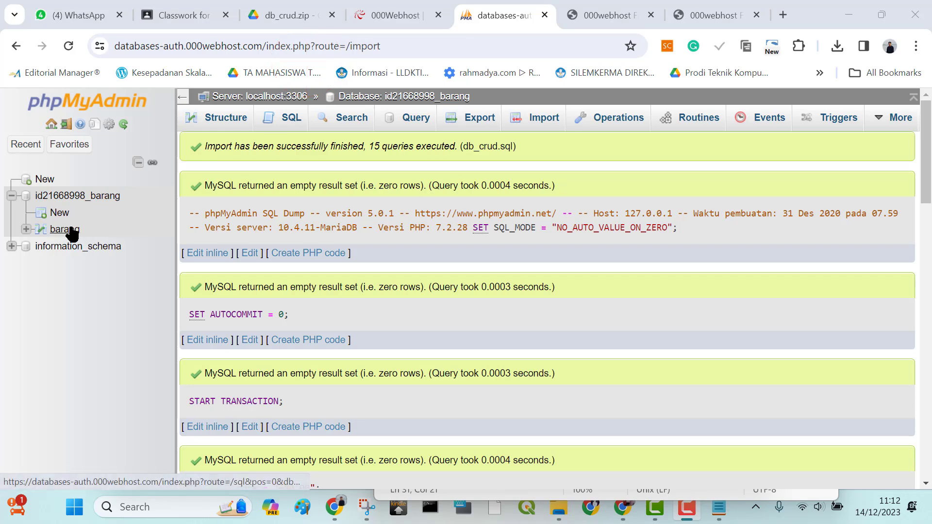
{"action": "left_click", "coordinate": [83, 196]}
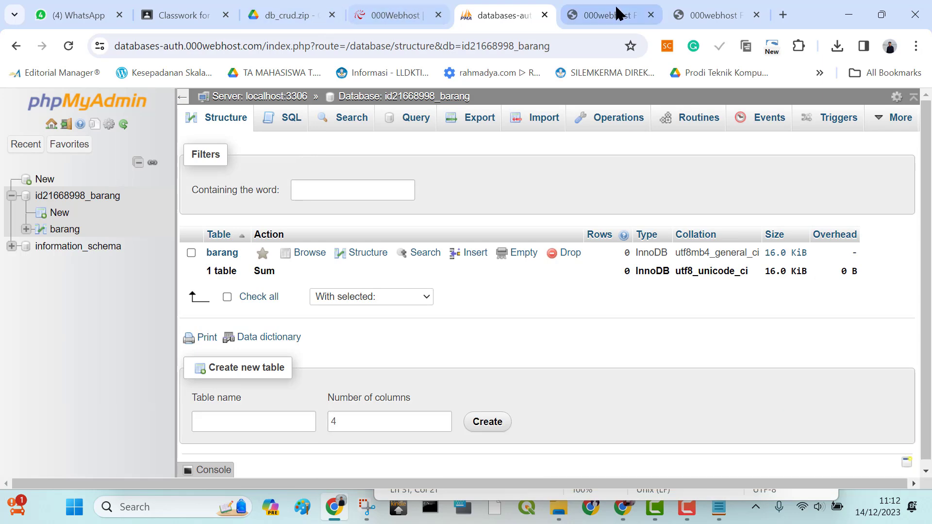
Open koneksi.php from public_html in the 000webhost File Manager's editor
{"action": "left_click", "coordinate": [602, 15]}
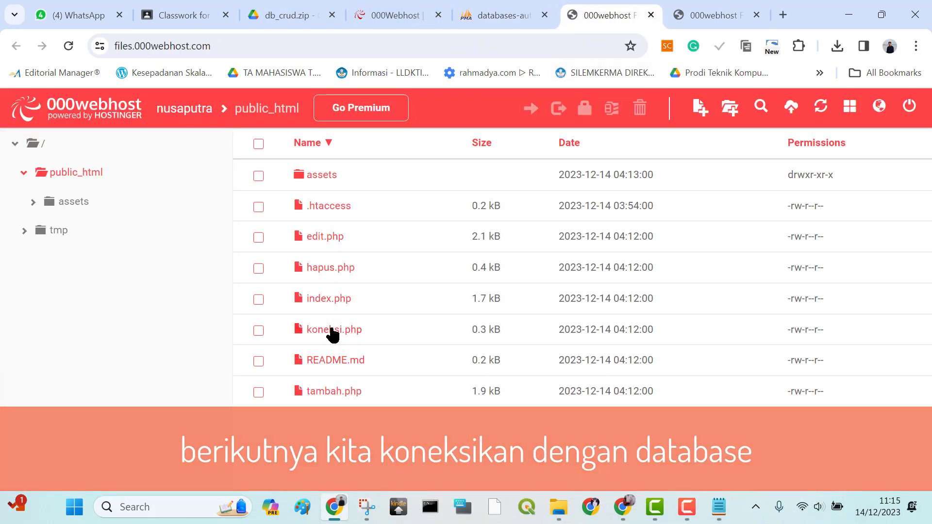
{"action": "double_click", "coordinate": [333, 313]}
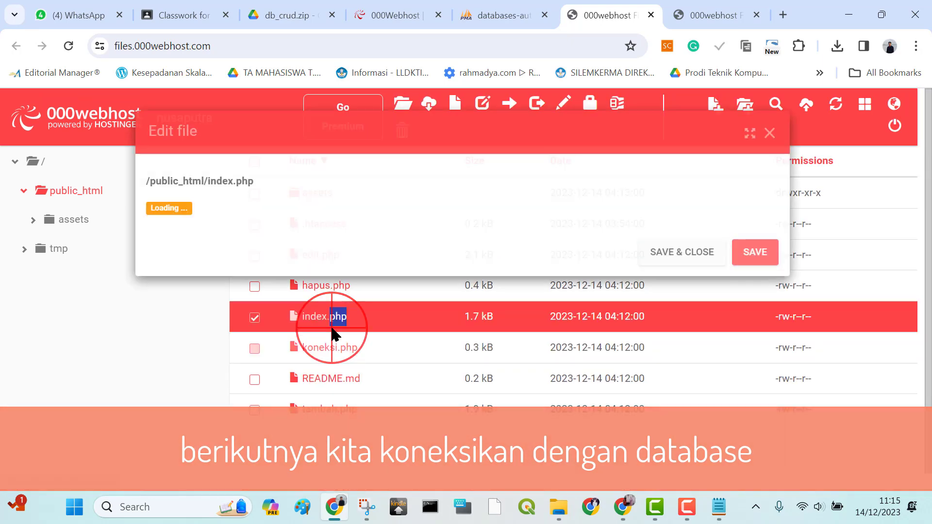
{"action": "left_click", "coordinate": [766, 134]}
{"action": "double_click", "coordinate": [326, 349]}
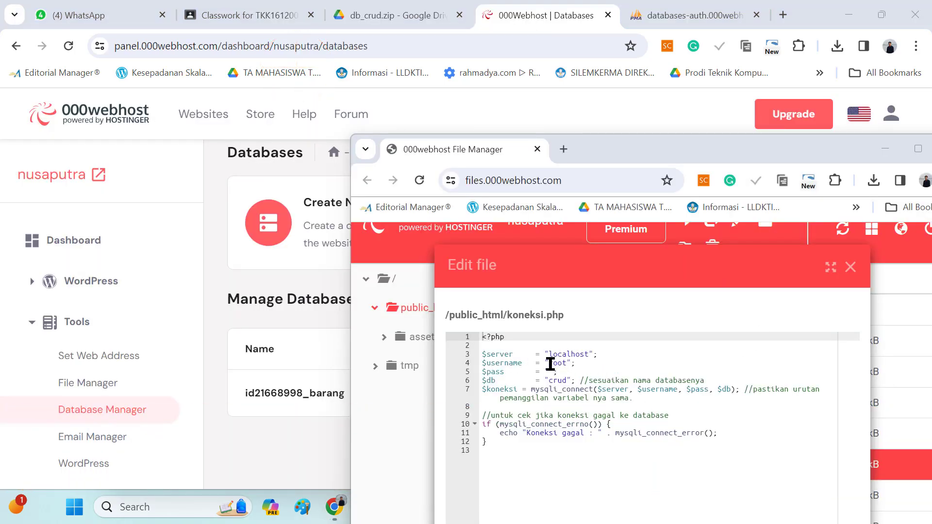
Copy the barang database's user from the Database Manager and paste it over root as the $username value in koneksi.php
{"action": "left_click", "coordinate": [290, 446]}
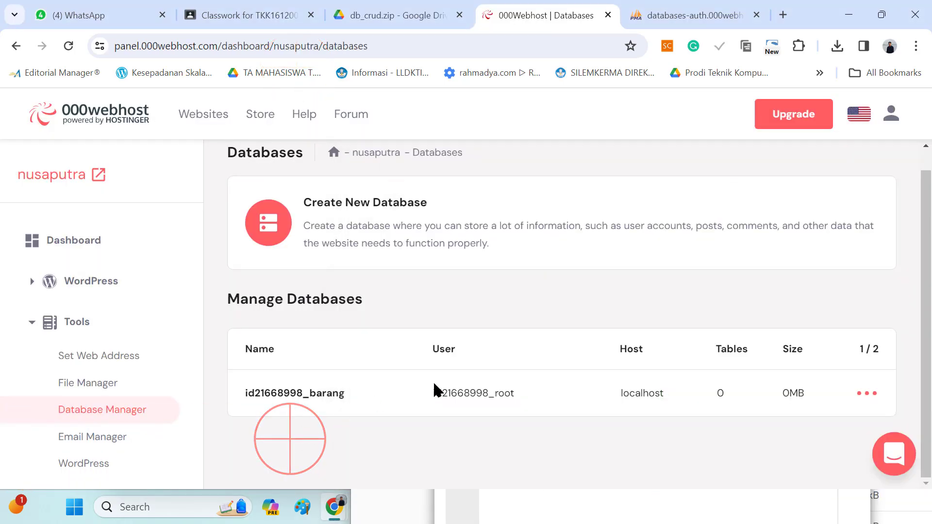
{"action": "left_click_drag", "start_coordinate": [431, 393], "coordinate": [515, 395]}
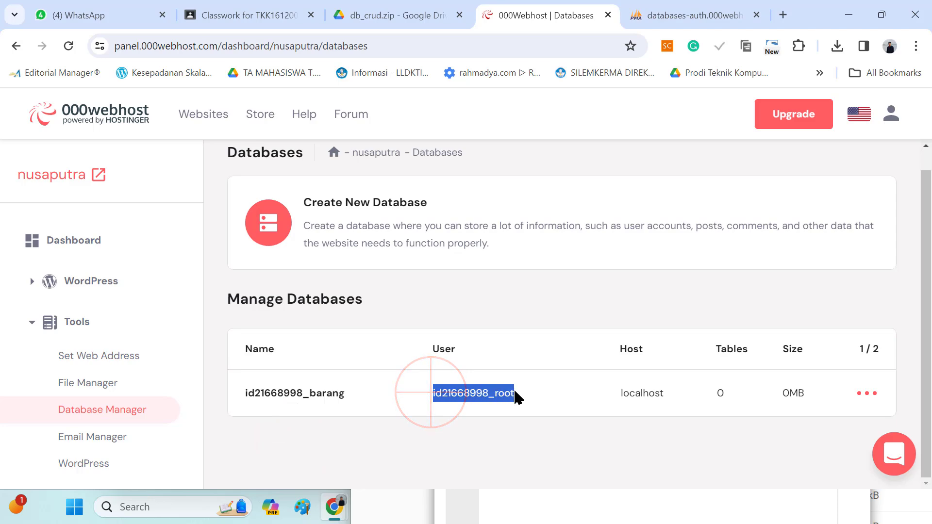
{"action": "right_click", "coordinate": [498, 393]}
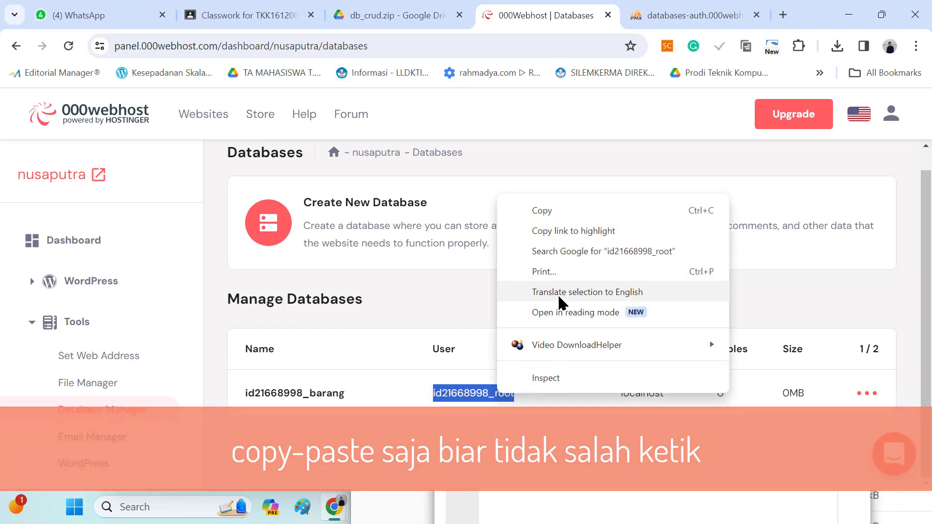
{"action": "left_click", "coordinate": [546, 211]}
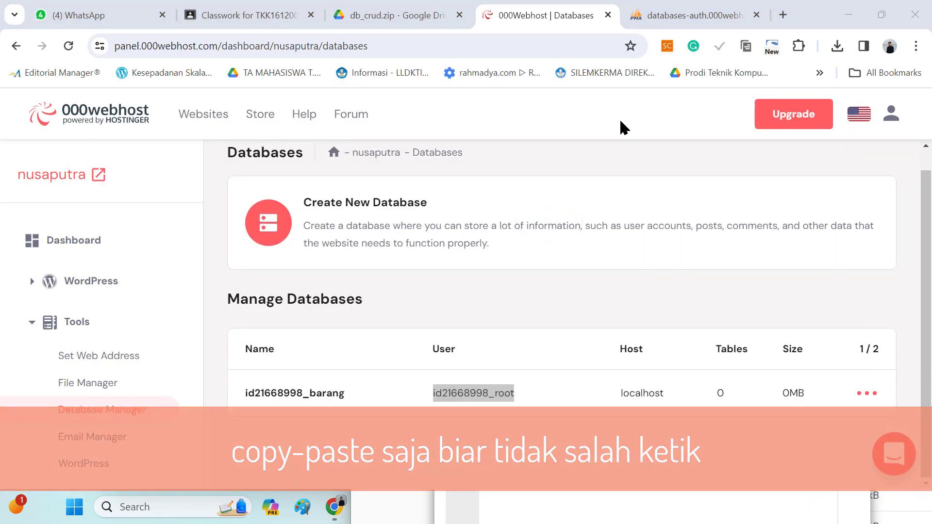
{"action": "key", "text": "alt+Tab"}
{"action": "left_click", "coordinate": [648, 164]}
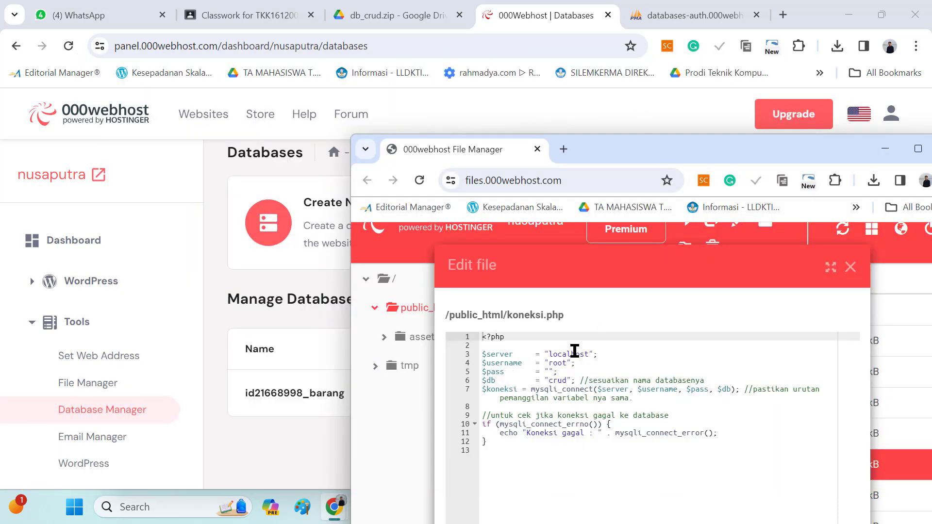
{"action": "double_click", "coordinate": [560, 364]}
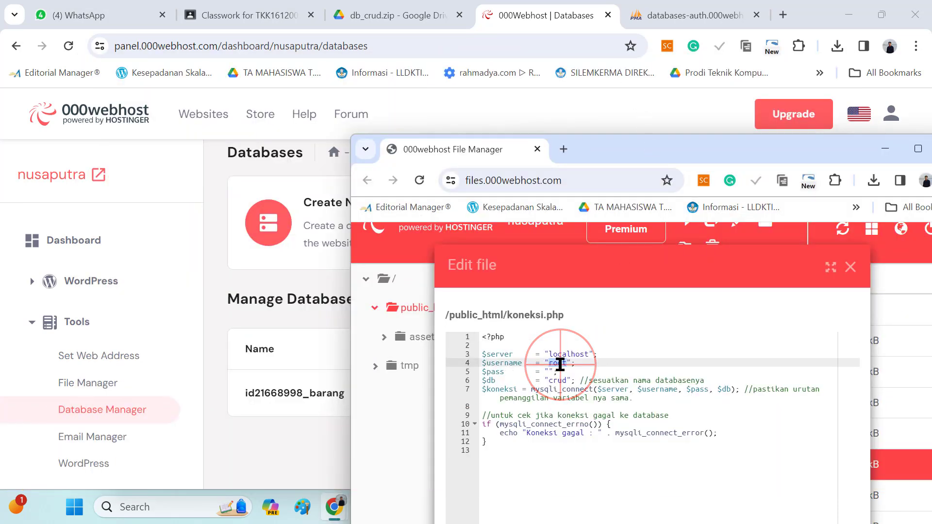
{"action": "right_click", "coordinate": [559, 364]}
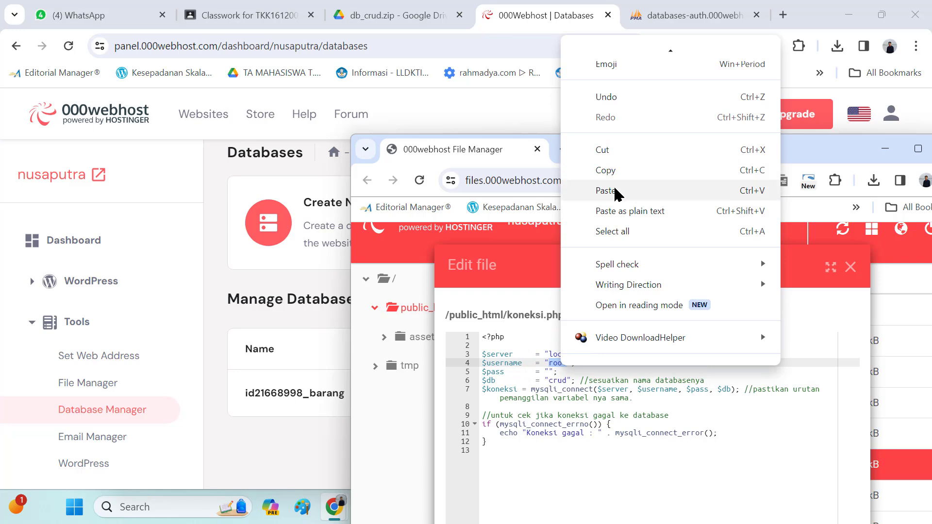
{"action": "left_click", "coordinate": [615, 184]}
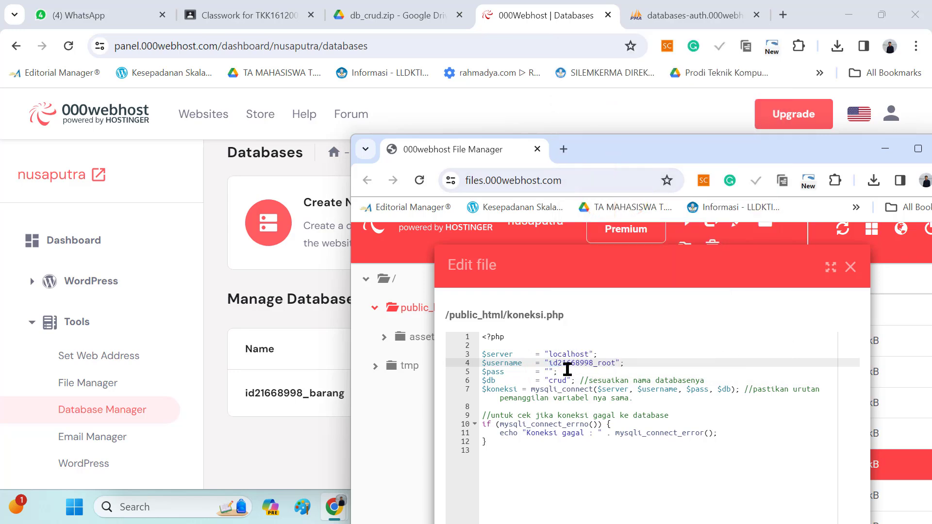
{"action": "left_click", "coordinate": [550, 371]}
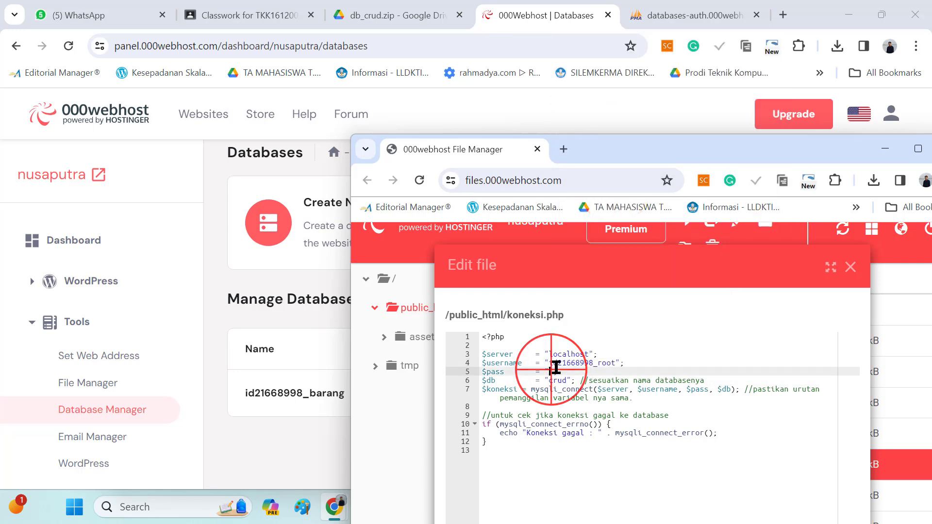
{"action": "left_click", "coordinate": [267, 442]}
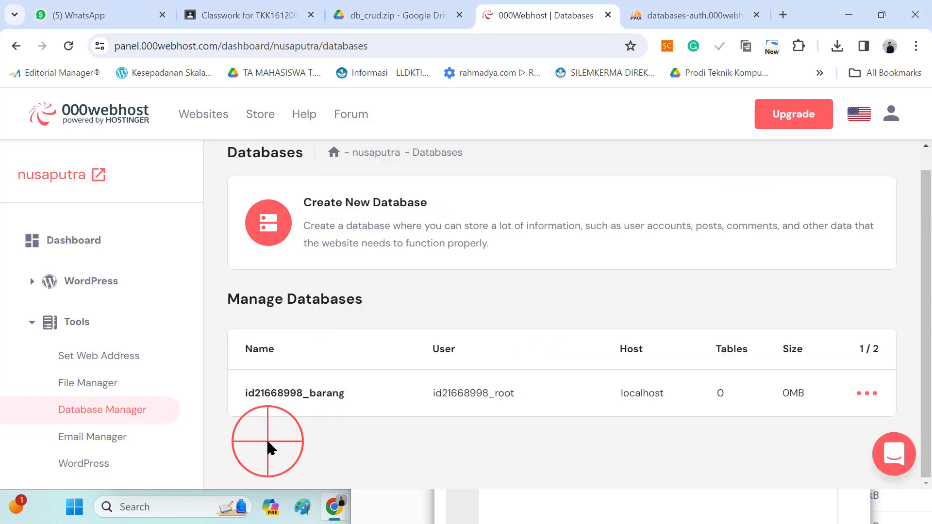
{"action": "key", "text": "alt+Tab"}
{"action": "key", "text": "alt+Tab"}
{"action": "key", "text": "alt+Tab"}
{"action": "key", "text": "Tab"}
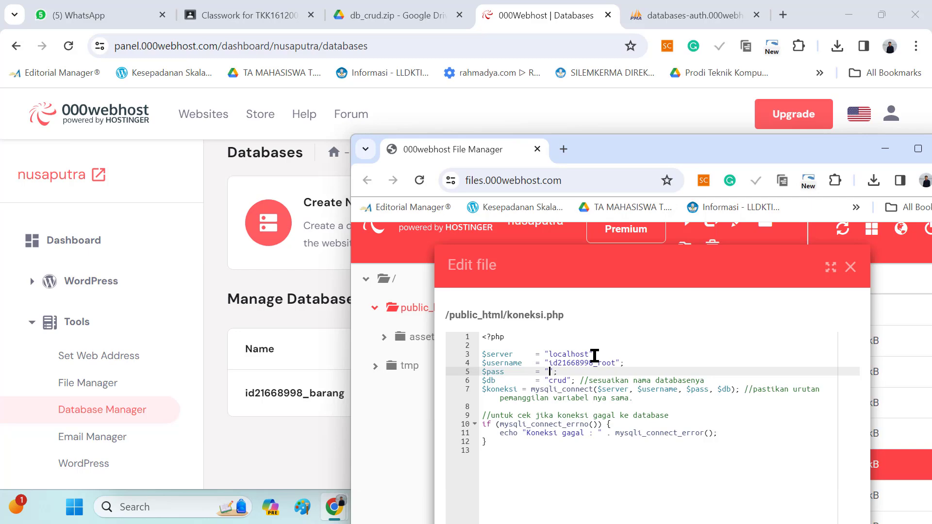
Replace crud in koneksi.php's $db value with the barang database's full name copied from the Database Manager, and save the file
{"action": "double_click", "coordinate": [337, 394]}
{"action": "right_click", "coordinate": [335, 394]}
{"action": "left_click", "coordinate": [378, 212]}
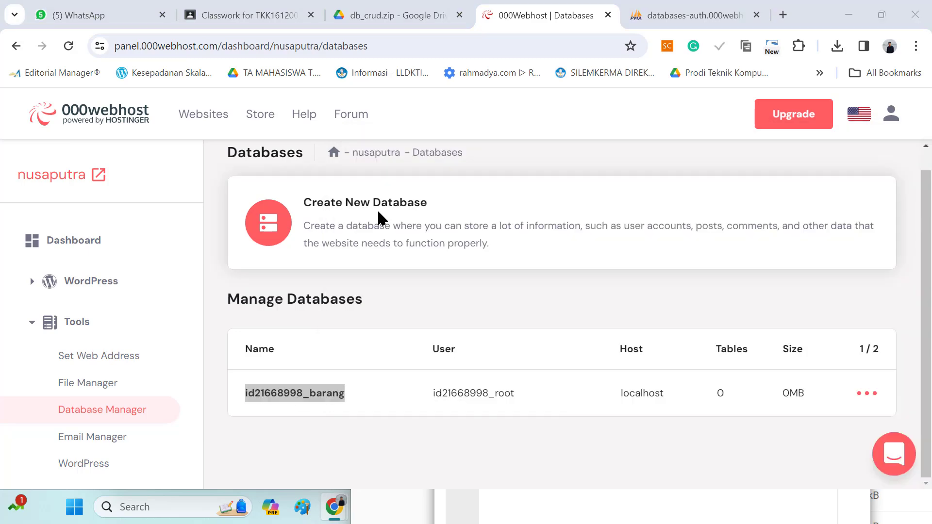
{"action": "key", "text": "alt+Tab"}
{"action": "double_click", "coordinate": [558, 380]}
{"action": "right_click", "coordinate": [559, 380]}
{"action": "left_click", "coordinate": [597, 177]}
{"action": "scroll", "coordinate": [826, 340], "scroll_direction": "down", "scroll_amount": 3}
{"action": "left_click", "coordinate": [833, 514]}
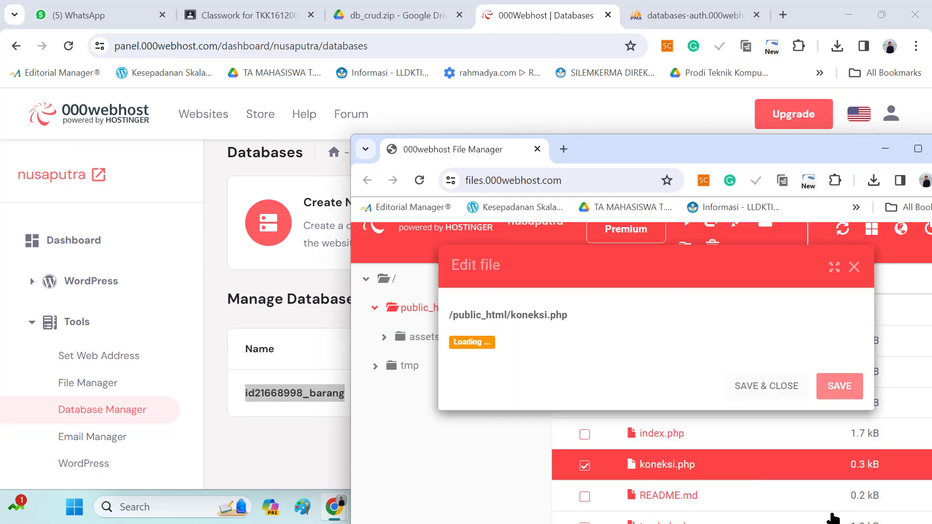
Try to open the site at nusaputra.000webhost.com in a new browser tab
{"action": "left_click", "coordinate": [782, 15]}
{"action": "left_click", "coordinate": [288, 51]}
{"action": "type", "text": "nusaputra.000webhost.com"}
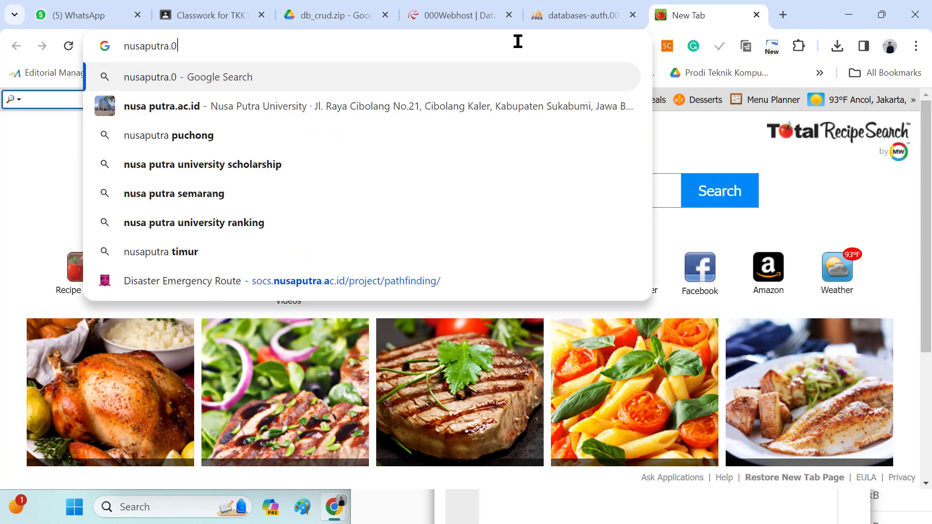
{"action": "key", "text": "Return"}
Open the nusaputra website through its link in the 000webhost panel and display it
{"action": "left_click", "coordinate": [456, 15]}
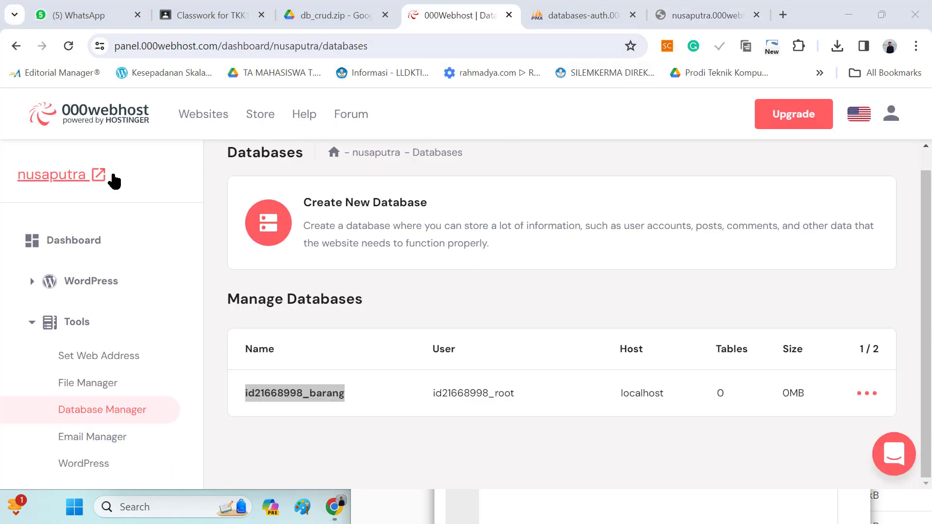
{"action": "left_click", "coordinate": [100, 176]}
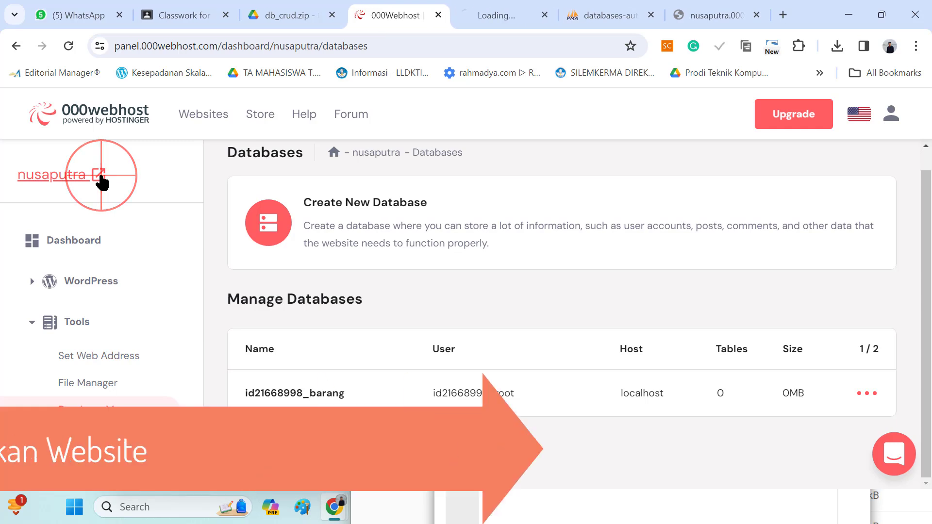
{"action": "left_click", "coordinate": [493, 19]}
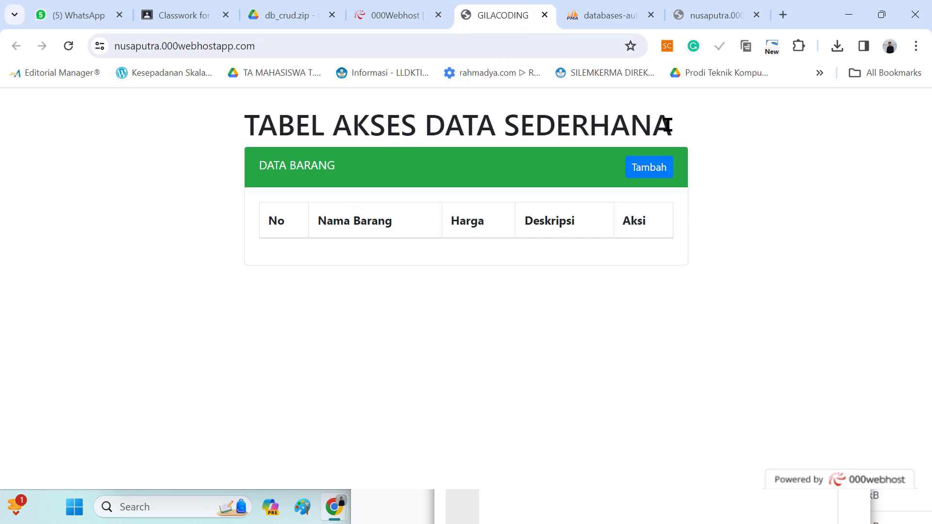
Add an item to the DATA BARANG table with name Tas, price 500000 and description Tas Anak, and save it
{"action": "left_click", "coordinate": [651, 170]}
{"action": "left_click", "coordinate": [450, 233]}
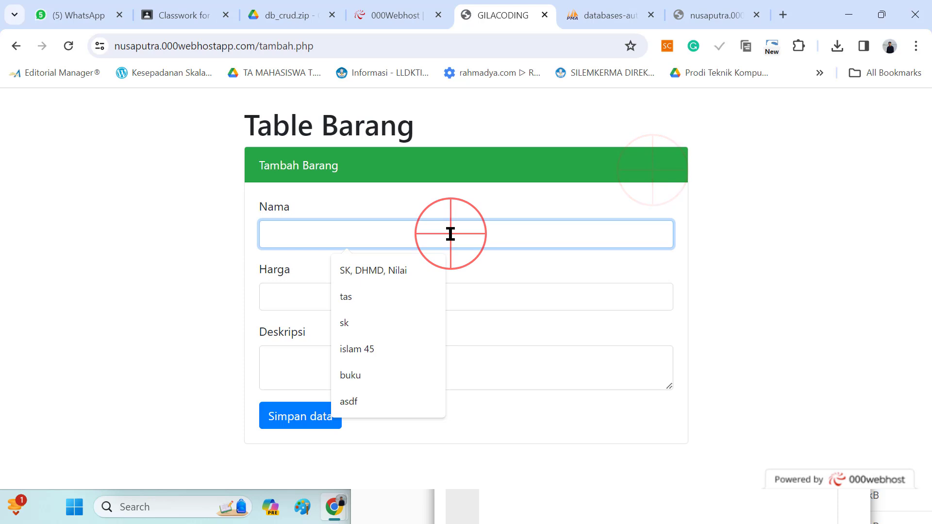
{"action": "type", "text": "Tas"}
{"action": "key", "text": "Tab"}
{"action": "type", "text": "500000"}
{"action": "left_click", "coordinate": [420, 381]}
{"action": "type", "text": "Tas Anak"}
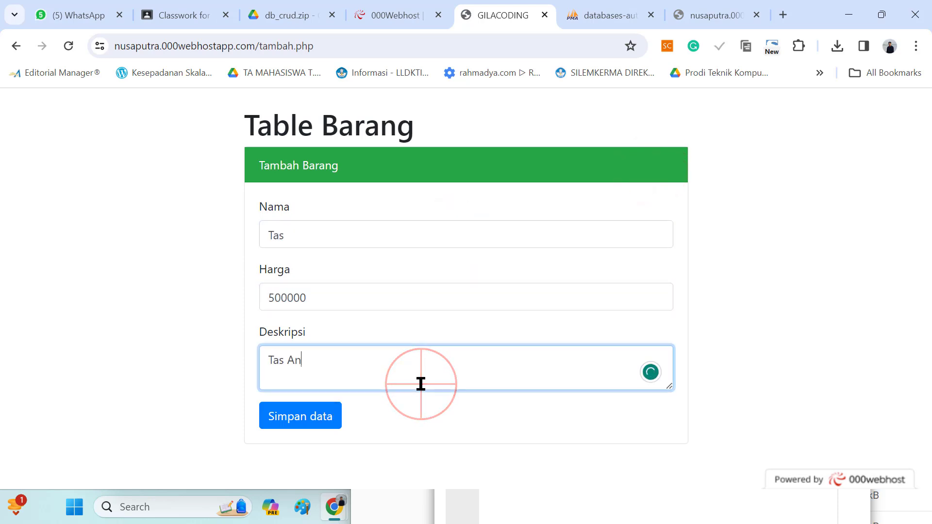
{"action": "left_click", "coordinate": [310, 417]}
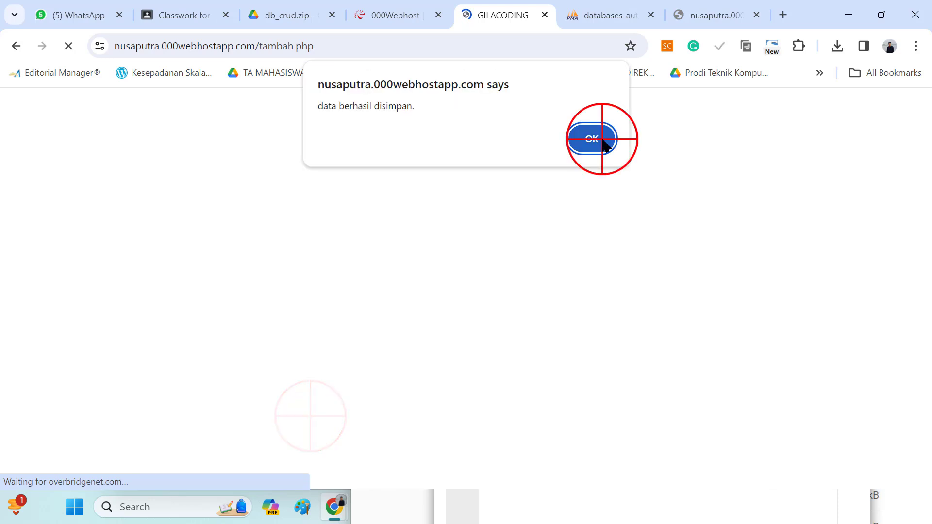
{"action": "left_click", "coordinate": [601, 137]}
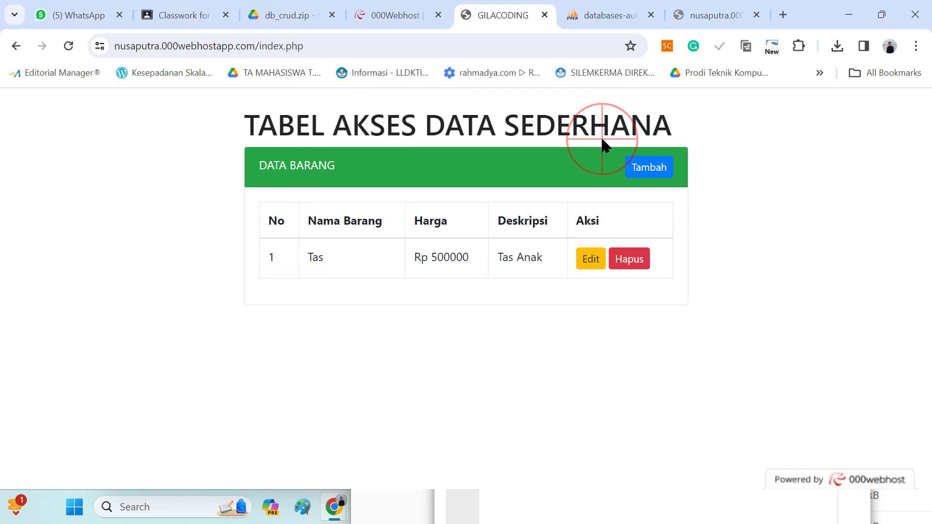
Add another item with name Buku Tulis 1, price 35000 and description Buku Tulis Tebal, and save it
{"action": "left_click", "coordinate": [648, 171]}
{"action": "left_click", "coordinate": [437, 233]}
{"action": "type", "text": "buk"}
{"action": "key", "text": "BackSpace"}
{"action": "key", "text": "BackSpace"}
{"action": "key", "text": "BackSpace"}
{"action": "type", "text": "Bukut"}
{"action": "key", "text": "Tab"}
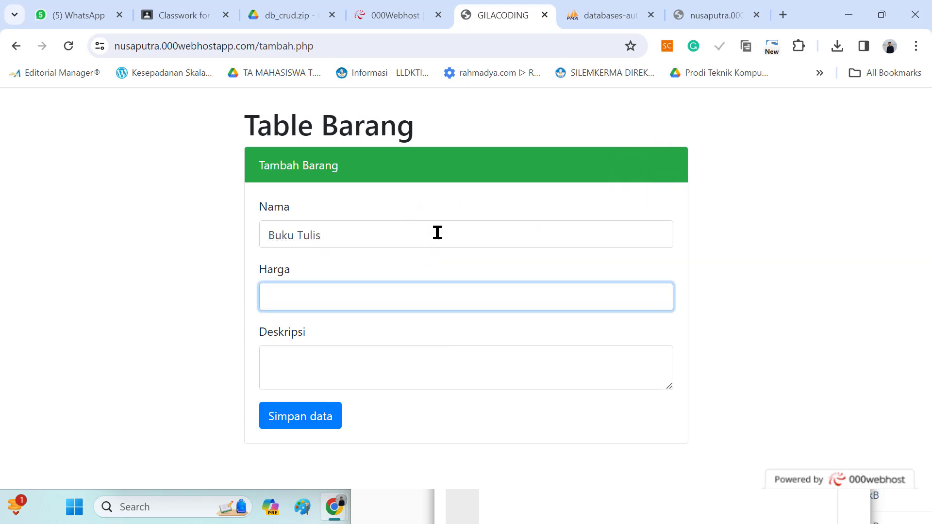
{"action": "type", "text": "35000"}
{"action": "key", "text": "Tab"}
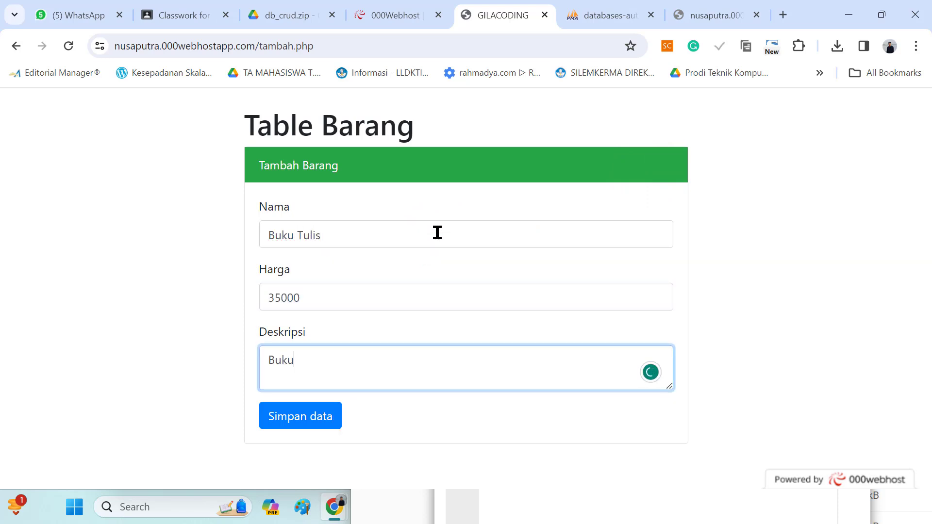
{"action": "left_click", "coordinate": [361, 231]}
{"action": "type", "text": "1"}
{"action": "left_click", "coordinate": [289, 416]}
{"action": "left_click", "coordinate": [594, 137]}
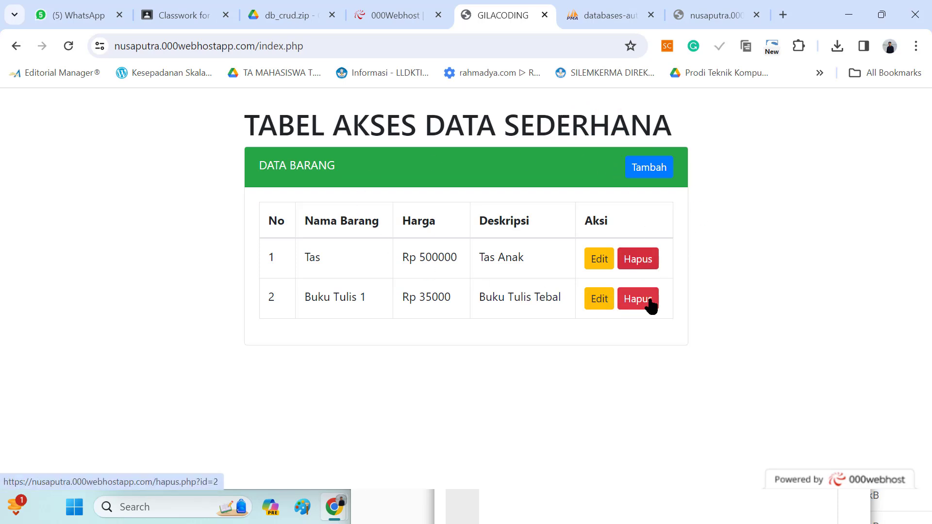
Delete the Buku Tulis 1 item from the DATA BARANG table
{"action": "left_click", "coordinate": [640, 300]}
{"action": "left_click", "coordinate": [533, 141]}
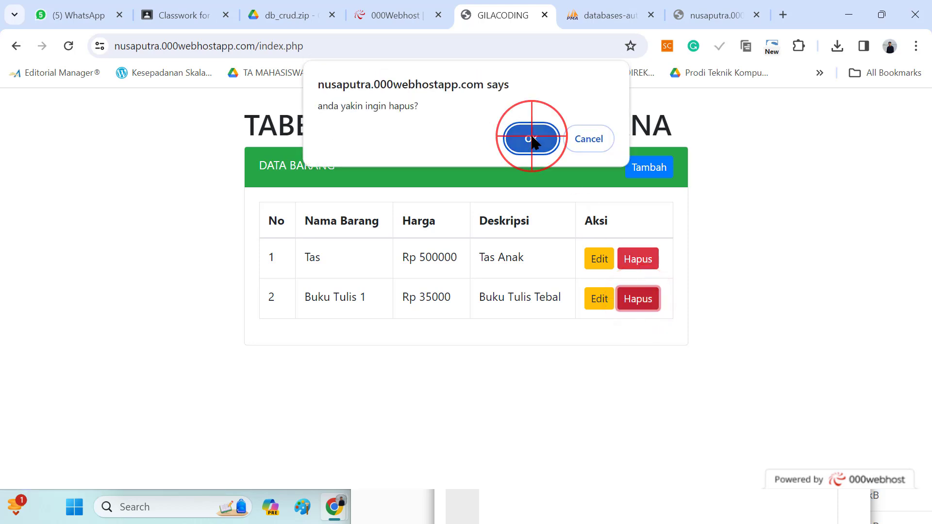
{"action": "left_click", "coordinate": [595, 140]}
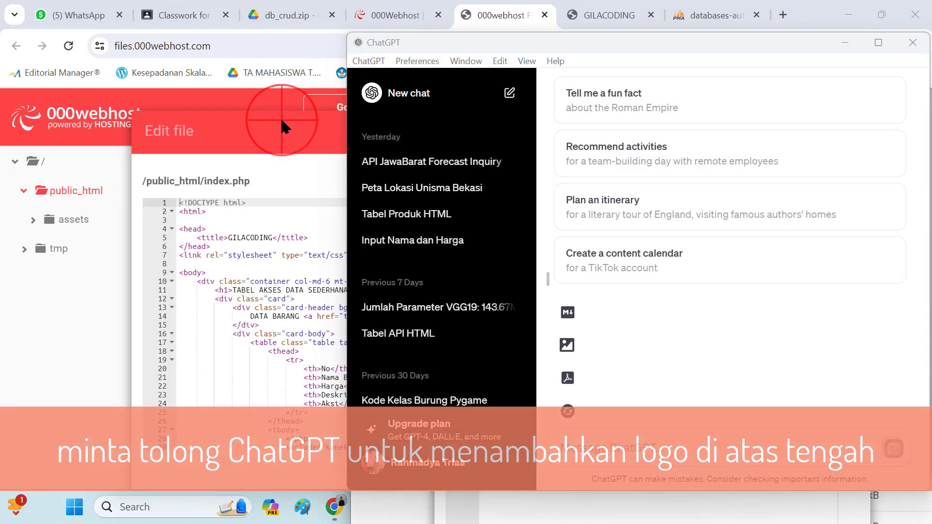
Copy the entire code of index.php from the File Manager's editor
{"action": "left_click", "coordinate": [296, 237]}
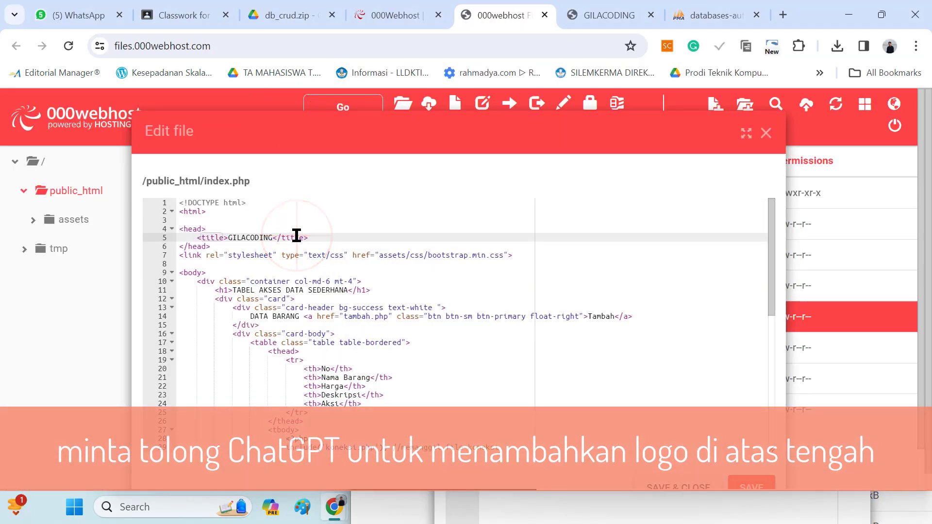
{"action": "key", "text": "ctrl+a"}
{"action": "right_click", "coordinate": [297, 237]}
{"action": "left_click", "coordinate": [343, 307]}
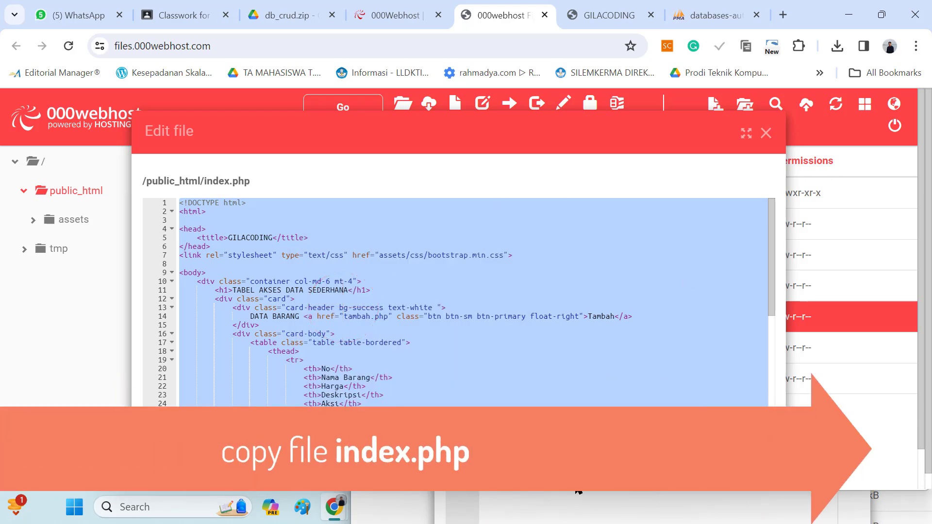
Switch to ChatGPT and send "tambahkan logo kecil center di atas dari file logo.png dari kode:" followed by the copied index.php code
{"action": "key", "text": "alt+Tab"}
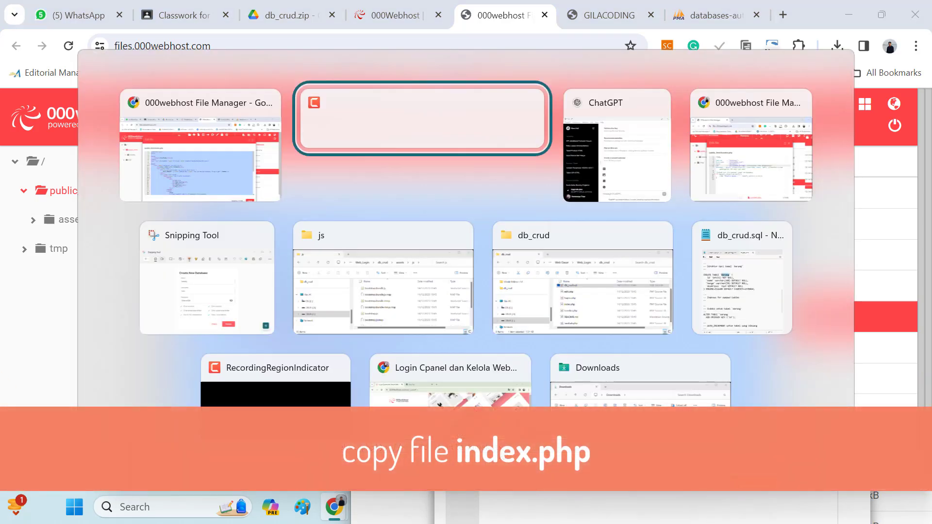
{"action": "key", "text": "alt+Tab"}
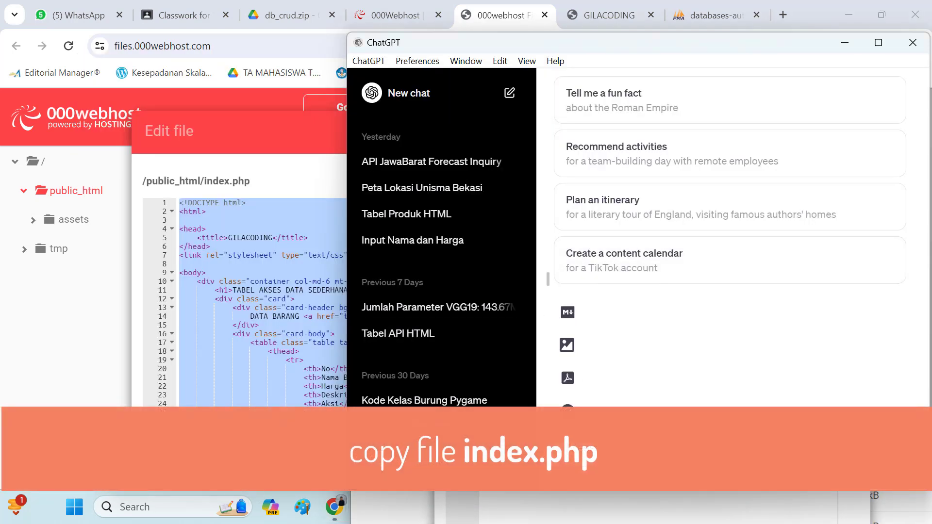
{"action": "left_click", "coordinate": [624, 442]}
{"action": "type", "text": "tam"}
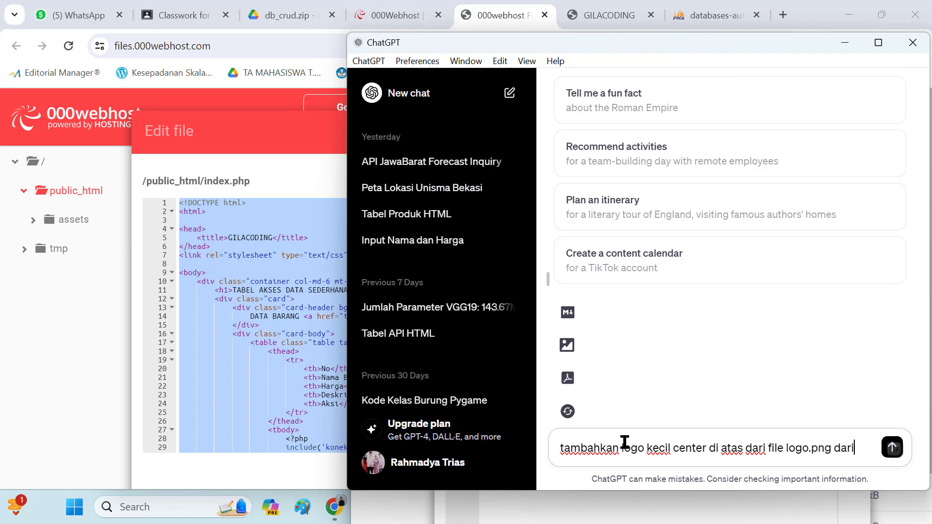
{"action": "type", "text": "de"}
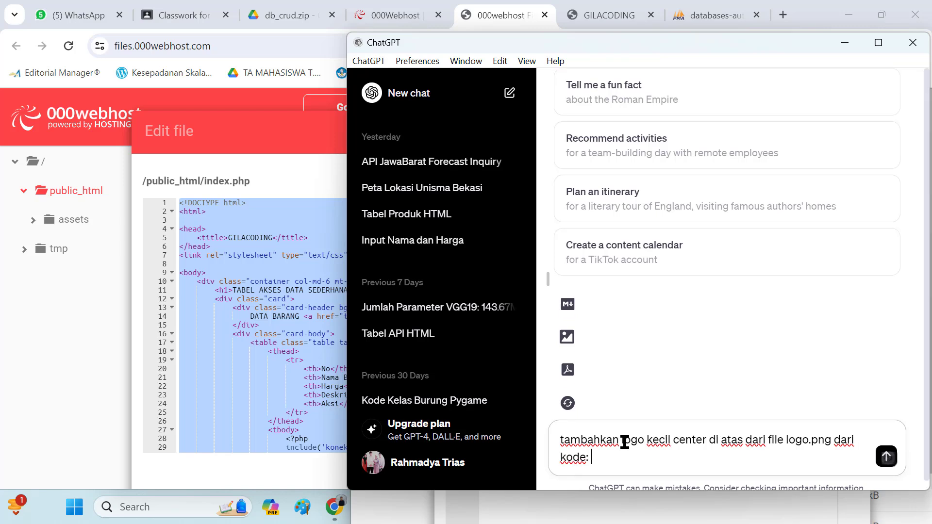
{"action": "type", "text": ":"}
{"action": "key", "text": "ctrl+v"}
{"action": "key", "text": "Return"}
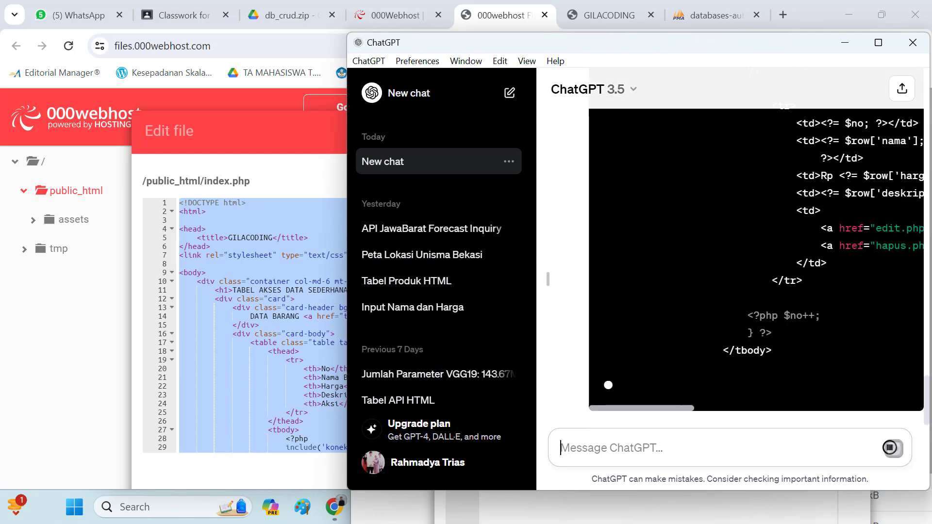
Check the logo's image path in ChatGPT's answer and copy the complete HTML code block
{"action": "scroll", "coordinate": [756, 267], "scroll_direction": "up", "scroll_amount": 10}
{"action": "scroll", "coordinate": [811, 236], "scroll_direction": "up", "scroll_amount": 1}
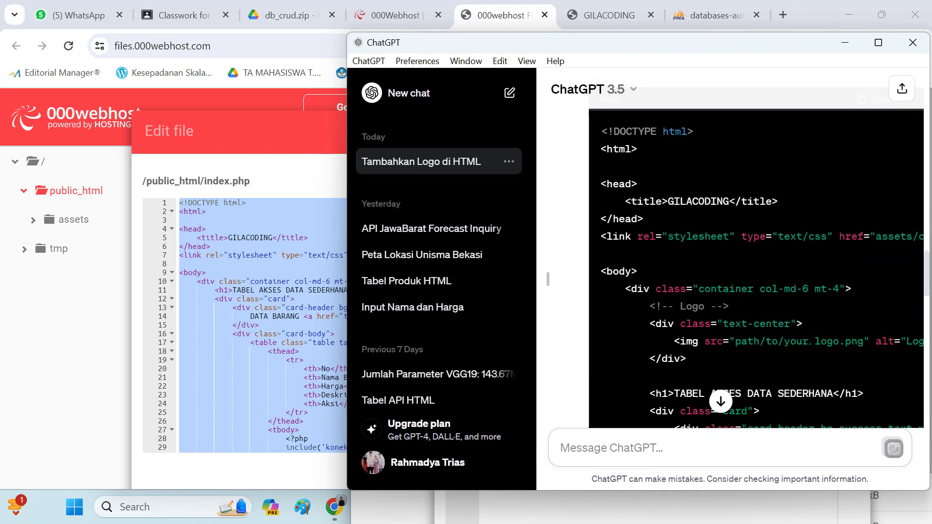
{"action": "left_click_drag", "start_coordinate": [736, 341], "coordinate": [804, 341]}
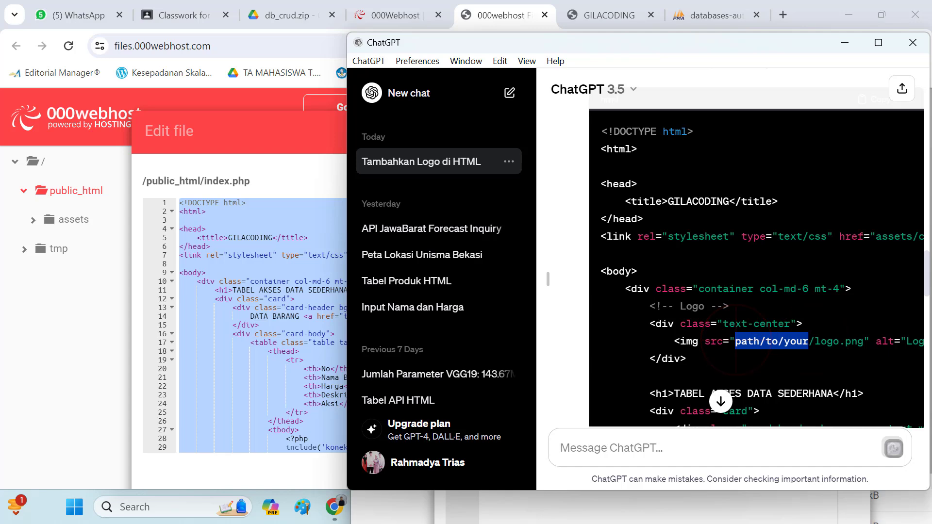
{"action": "scroll", "coordinate": [825, 291], "scroll_direction": "up", "scroll_amount": 4}
{"action": "left_click", "coordinate": [892, 316]}
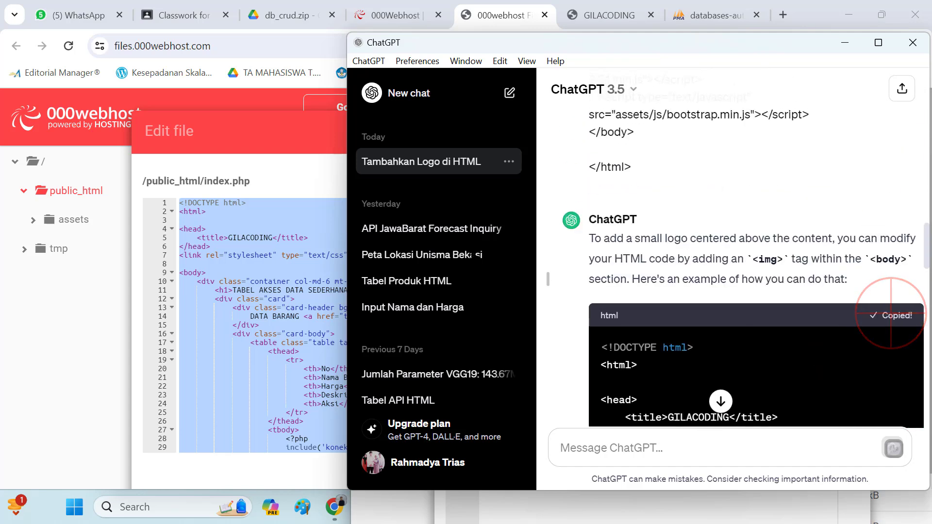
Replace the entire code of index.php in the File Manager's editor with the code copied from ChatGPT
{"action": "left_click", "coordinate": [291, 235]}
{"action": "key", "text": "ctrl+a"}
{"action": "right_click", "coordinate": [294, 237]}
{"action": "left_click", "coordinate": [340, 324]}
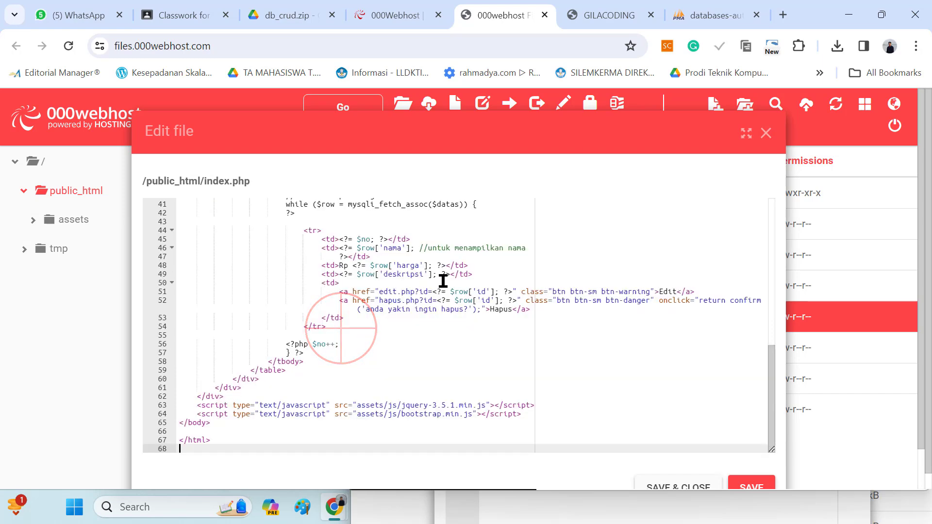
Change the logo image's source path in index.php to images/logo.png and save the file
{"action": "scroll", "coordinate": [561, 331], "scroll_direction": "up", "scroll_amount": 4}
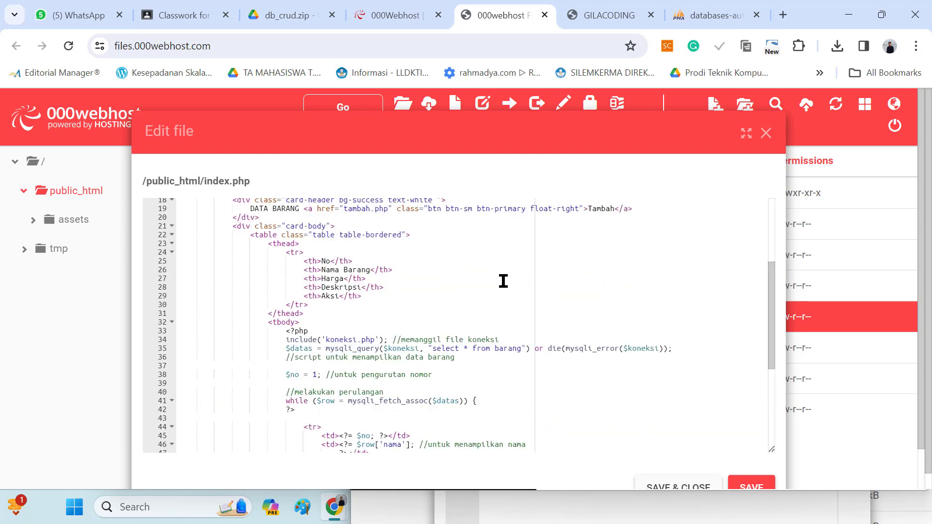
{"action": "scroll", "coordinate": [528, 290], "scroll_direction": "up", "scroll_amount": 3}
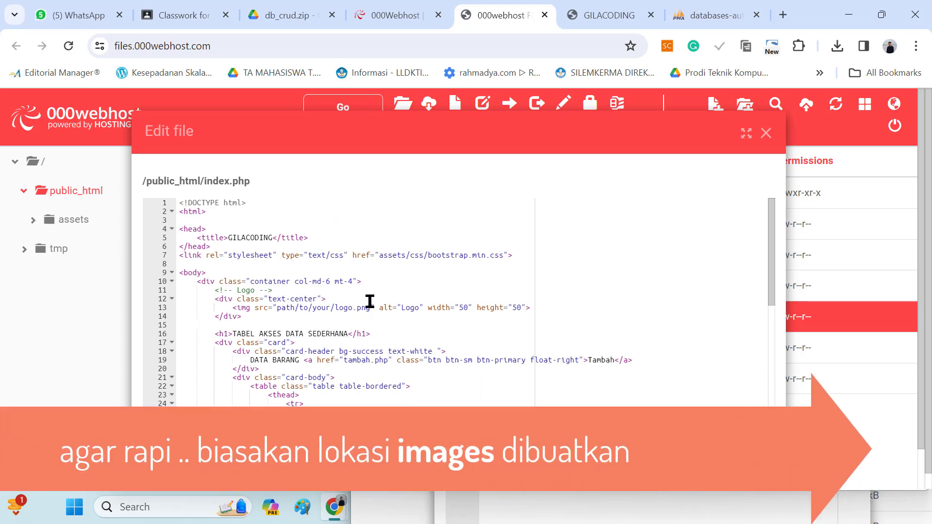
{"action": "left_click", "coordinate": [333, 307]}
{"action": "left_click_drag", "start_coordinate": [334, 308], "coordinate": [277, 309]}
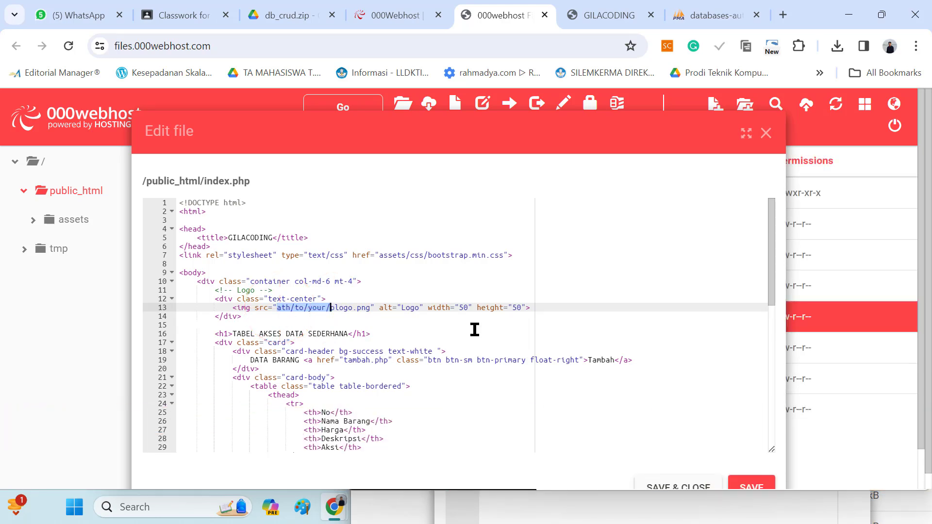
{"action": "type", "text": "images/"}
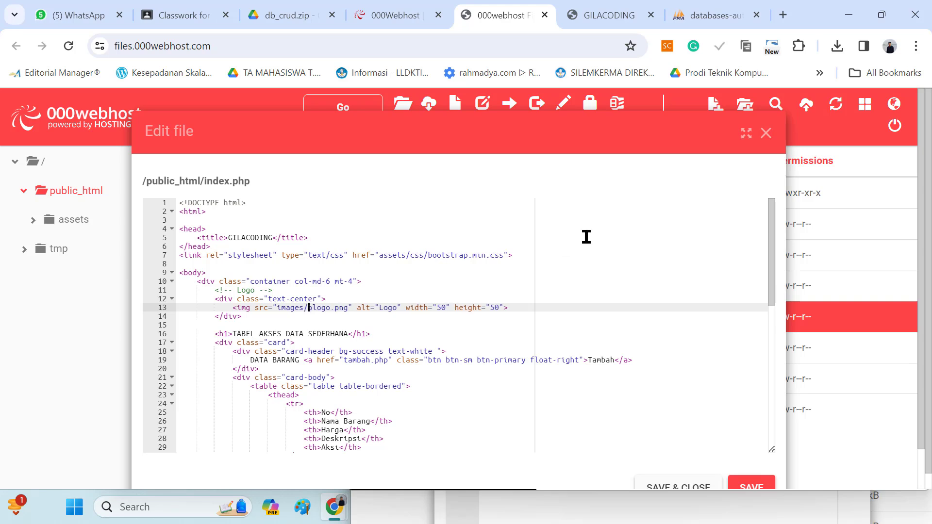
{"action": "key", "text": "Delete"}
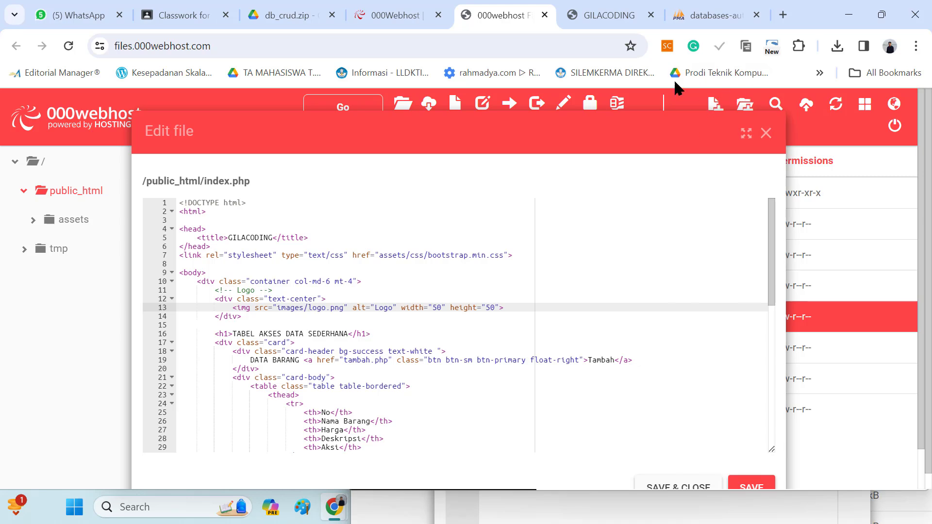
{"action": "left_click", "coordinate": [748, 488]}
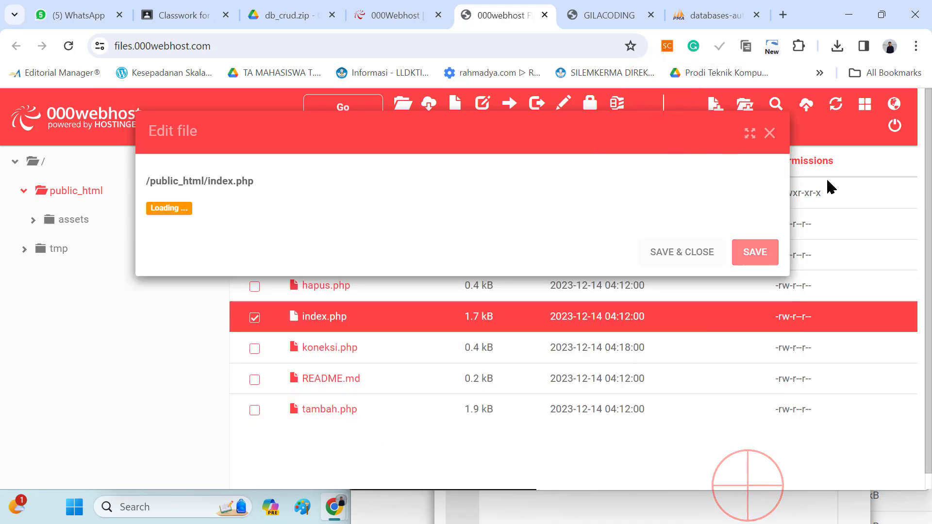
Close the index.php editor, create a folder named images in public_html and open it
{"action": "left_click", "coordinate": [770, 135]}
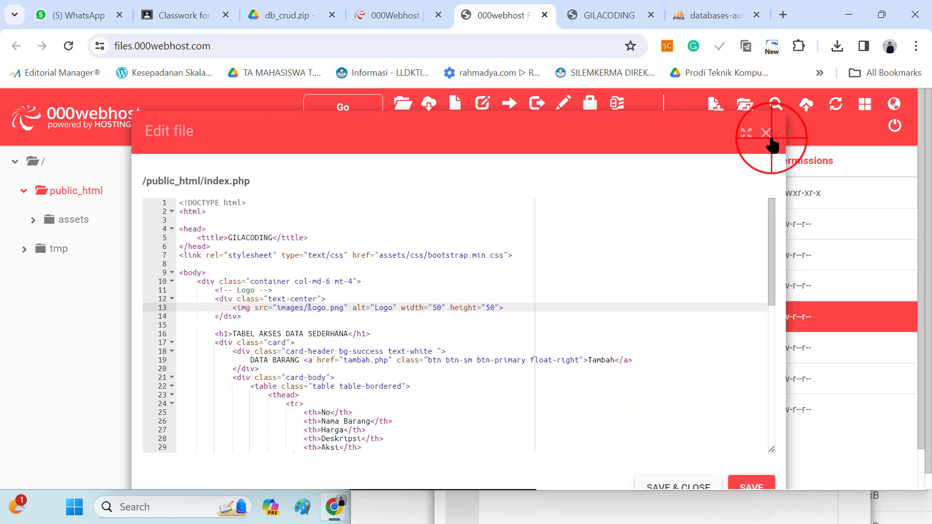
{"action": "left_click", "coordinate": [751, 115]}
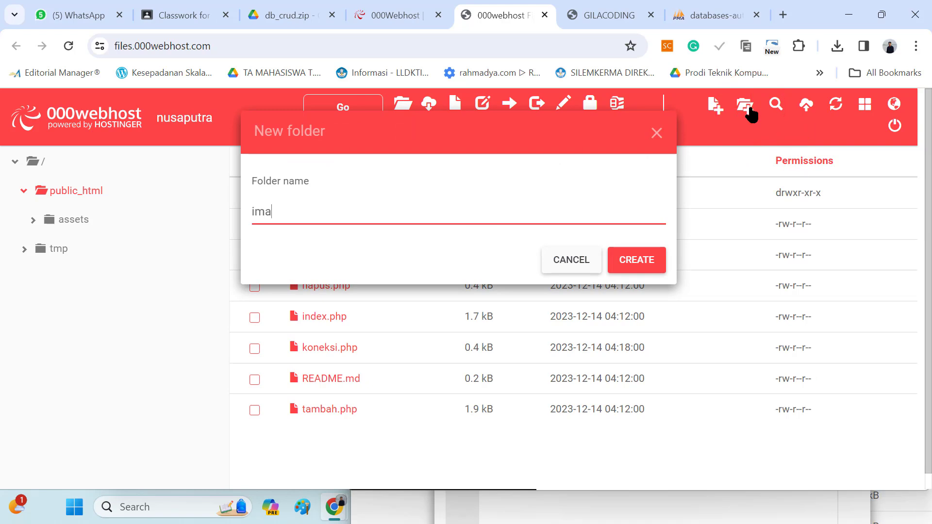
{"action": "left_click", "coordinate": [639, 260]}
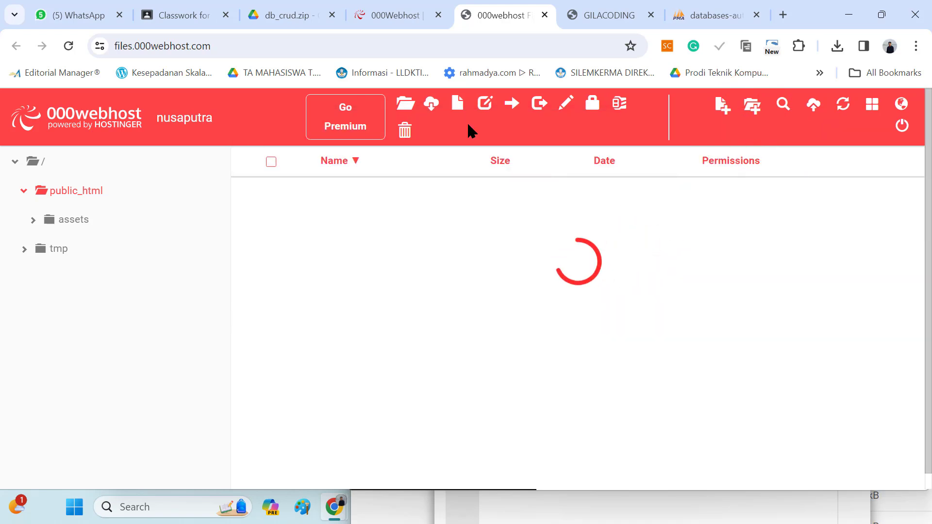
{"action": "double_click", "coordinate": [326, 210]}
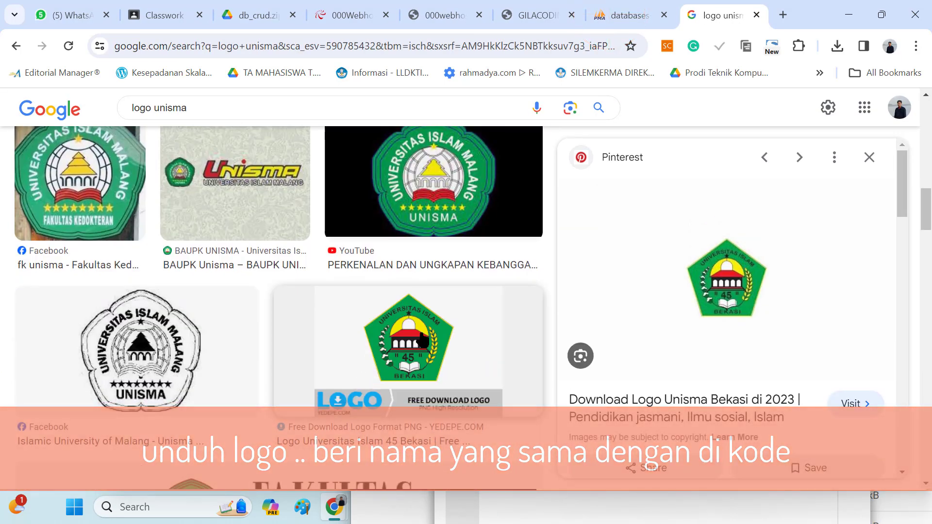
From the "logo unisma" image results, save Aku Pintar's Universitas Islam 45 Bekasi logo to Downloads as logo.png
{"action": "scroll", "coordinate": [421, 340], "scroll_direction": "down", "scroll_amount": 10}
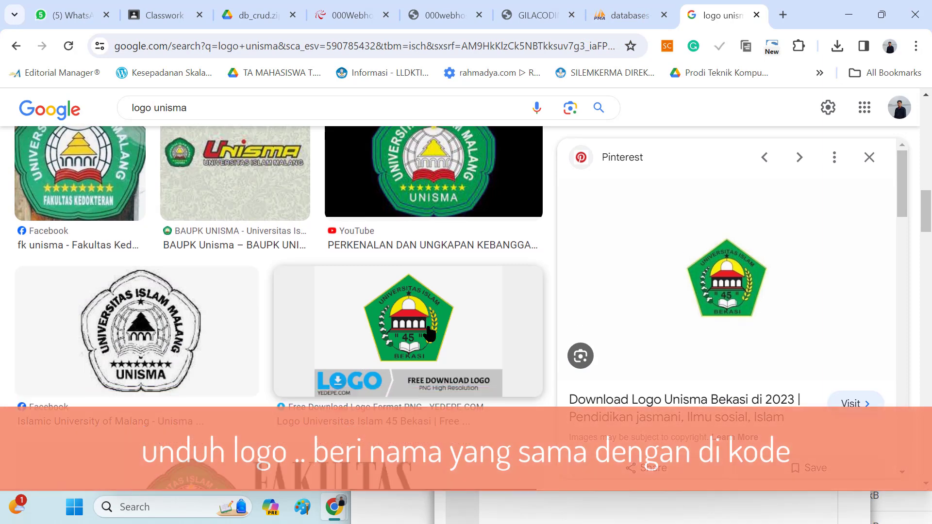
{"action": "left_click", "coordinate": [472, 285]}
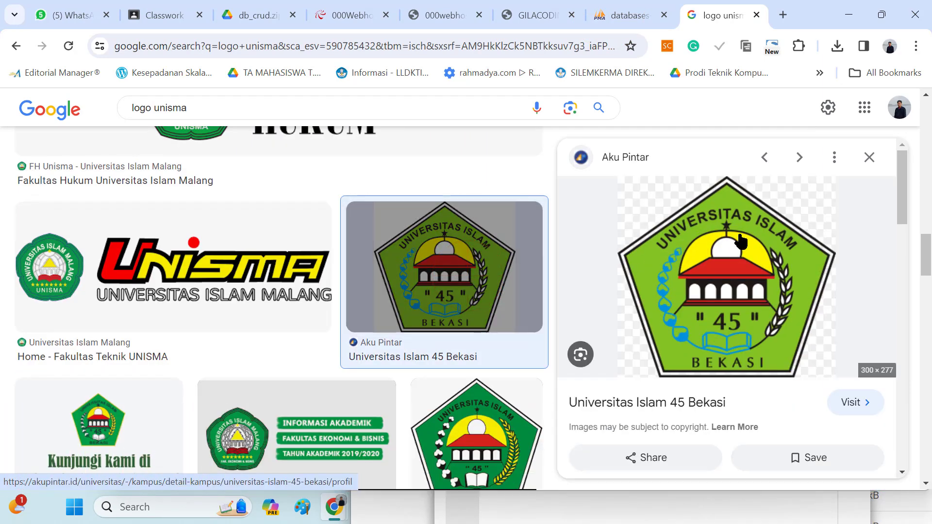
{"action": "right_click", "coordinate": [781, 252]}
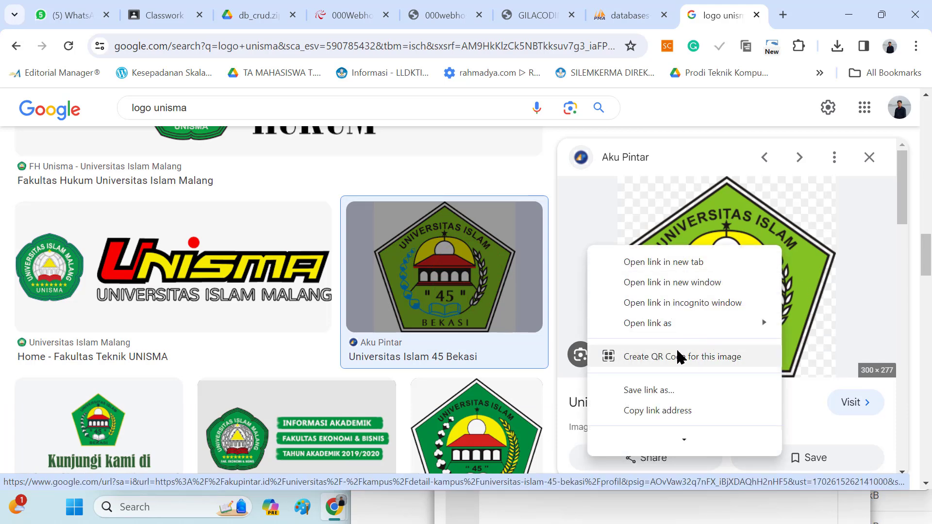
{"action": "scroll", "coordinate": [674, 332], "scroll_direction": "down", "scroll_amount": 5}
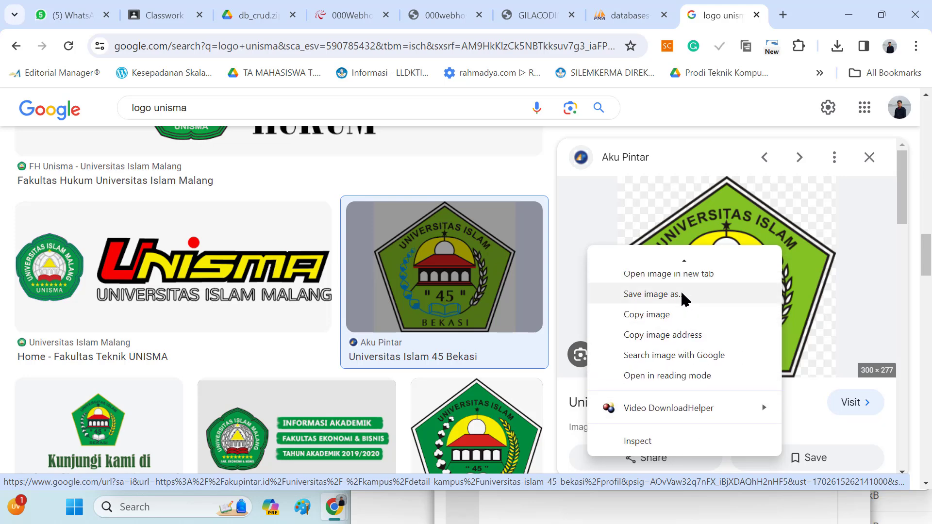
{"action": "left_click", "coordinate": [682, 294]}
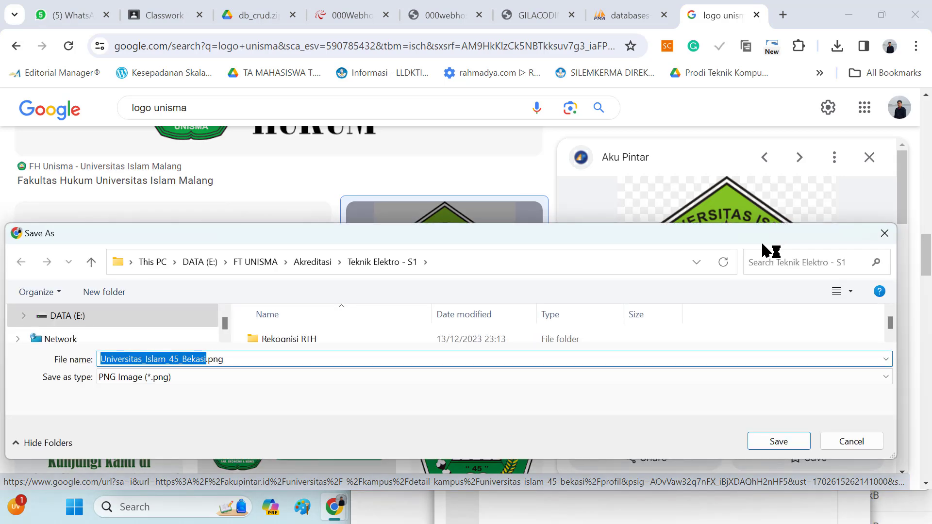
{"action": "type", "text": "logo"}
{"action": "scroll", "coordinate": [97, 318], "scroll_direction": "up", "scroll_amount": 10}
{"action": "scroll", "coordinate": [97, 325], "scroll_direction": "down", "scroll_amount": 3}
{"action": "left_click", "coordinate": [77, 316]}
{"action": "left_click", "coordinate": [772, 441]}
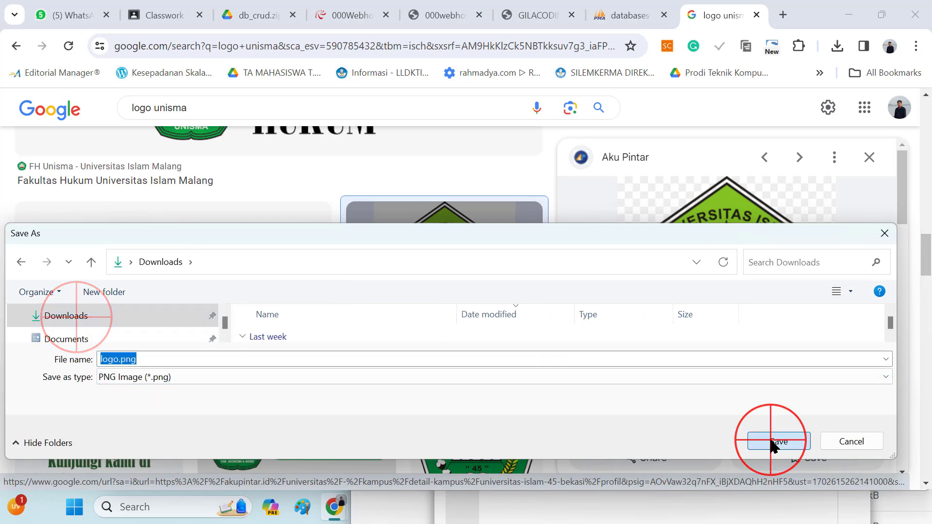
Return to the 000webhost File Manager and upload logo.png from Downloads to /public_html/images
{"action": "left_click", "coordinate": [429, 15]}
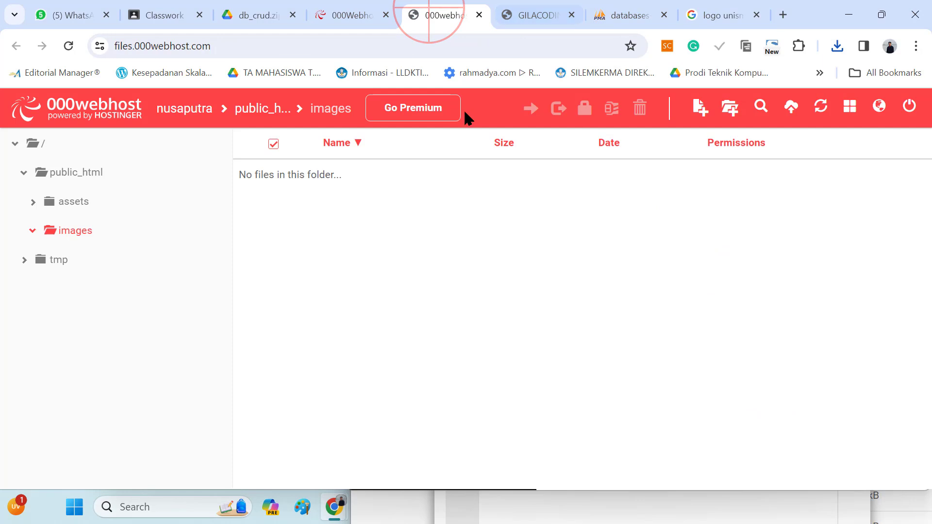
{"action": "left_click", "coordinate": [792, 108]}
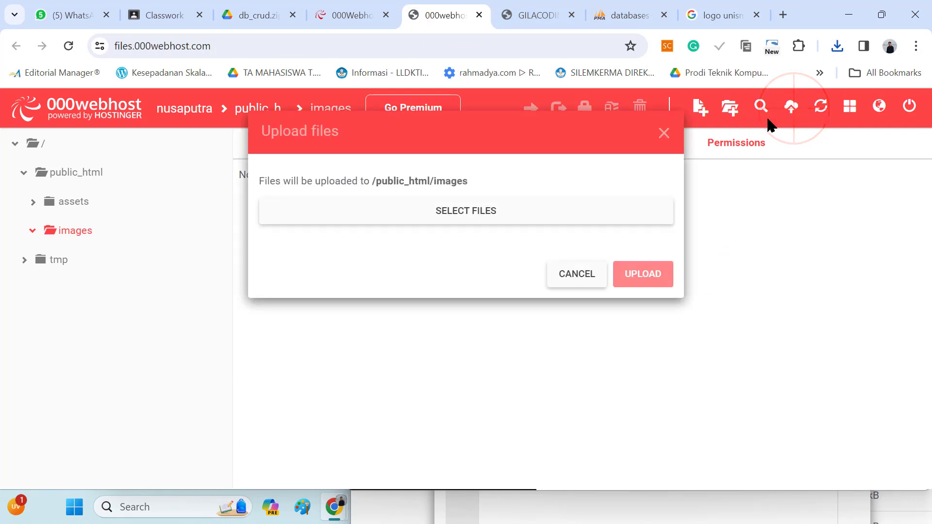
{"action": "left_click", "coordinate": [469, 212]}
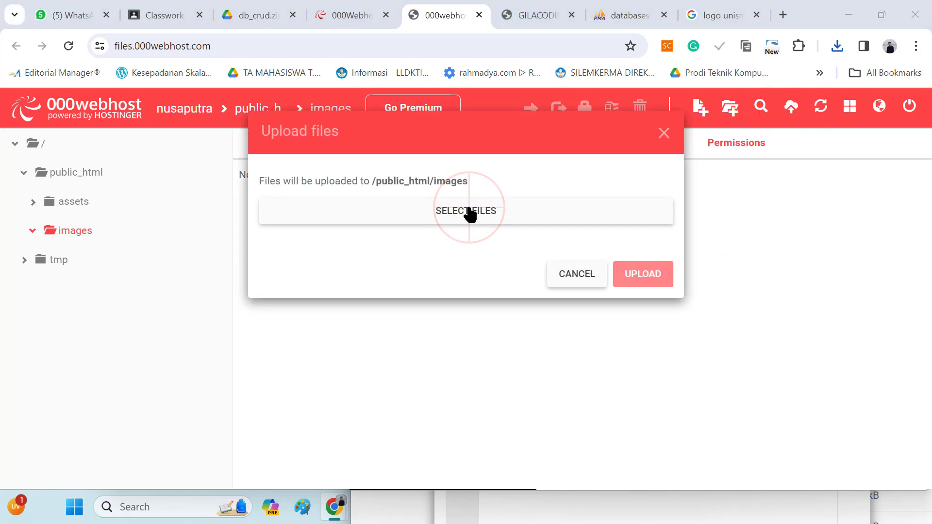
{"action": "scroll", "coordinate": [97, 335], "scroll_direction": "up", "scroll_amount": 5}
{"action": "left_click", "coordinate": [66, 362]}
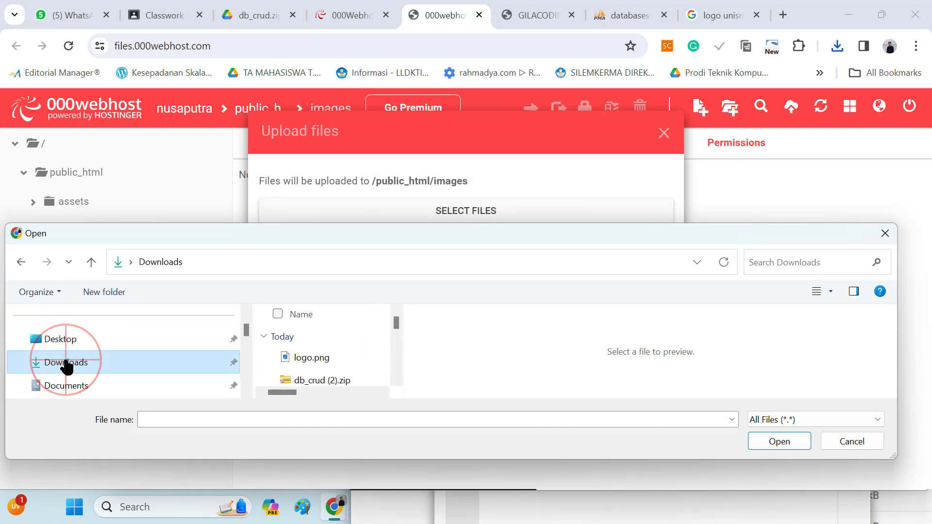
{"action": "double_click", "coordinate": [316, 358]}
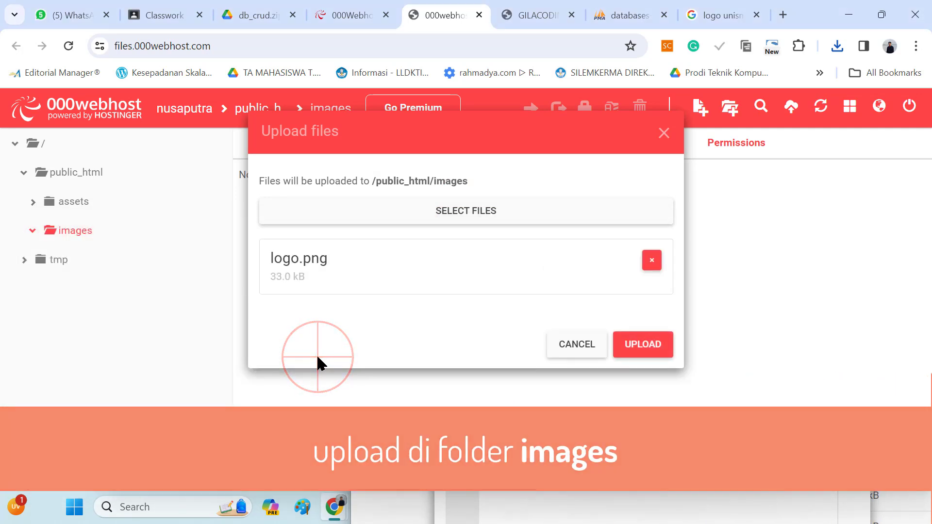
{"action": "left_click", "coordinate": [643, 344]}
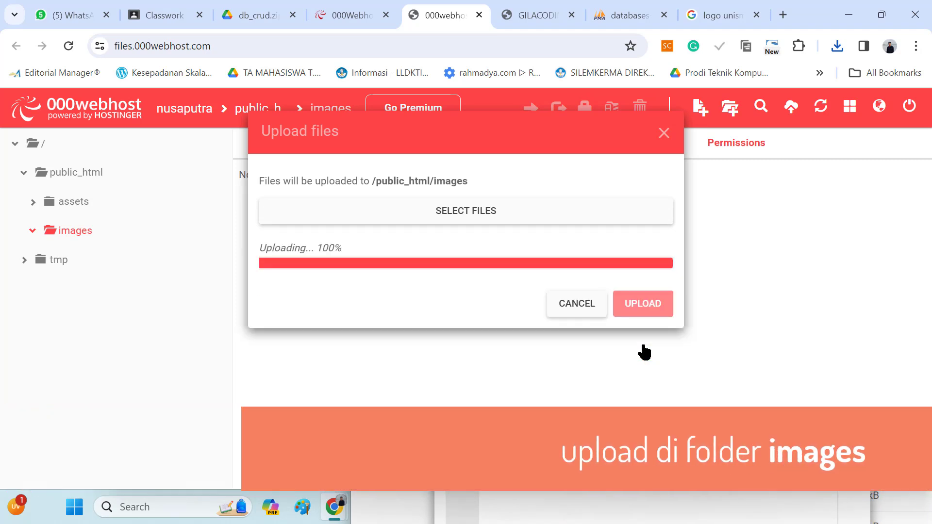
Switch to the live site and reload index.php to check the logo above the heading
{"action": "left_click", "coordinate": [522, 16]}
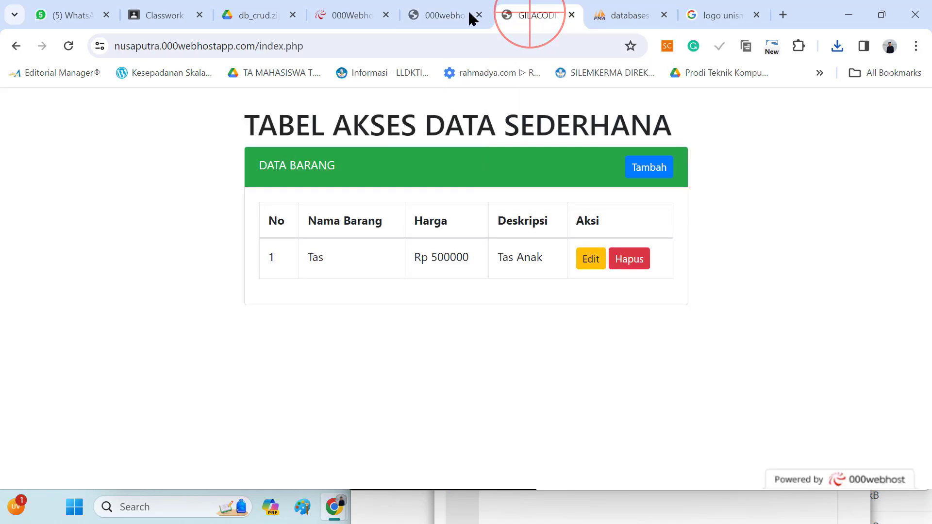
{"action": "left_click", "coordinate": [68, 45]}
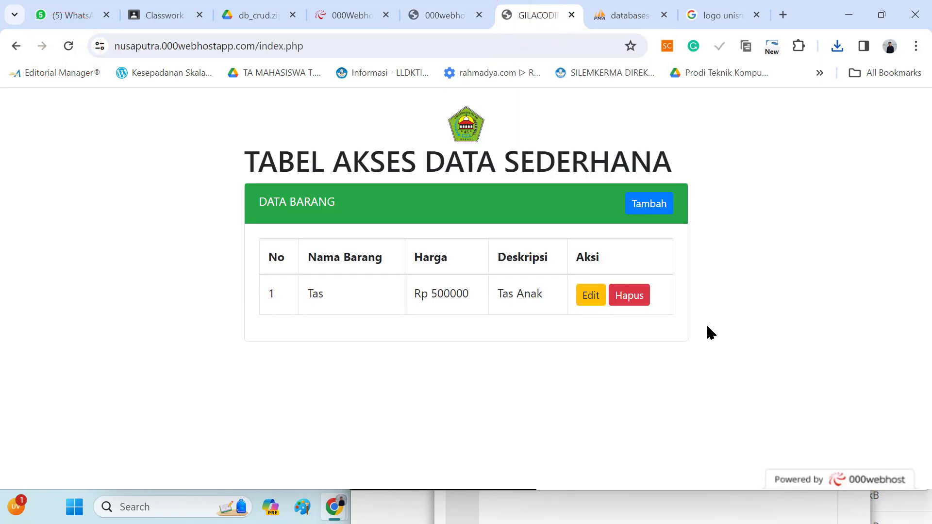
{"action": "left_click", "coordinate": [446, 124]}
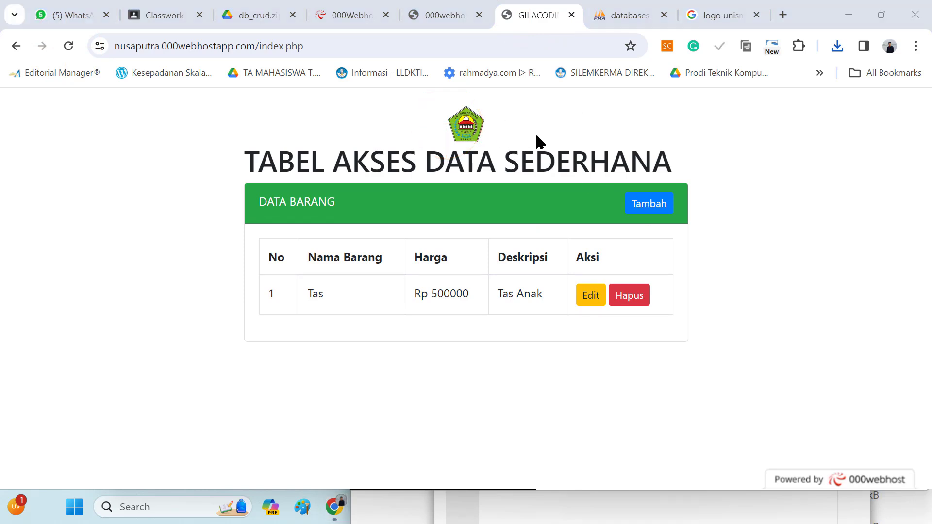
Go back to the public_html folder in the File Manager and open index.php for editing
{"action": "left_click", "coordinate": [440, 16]}
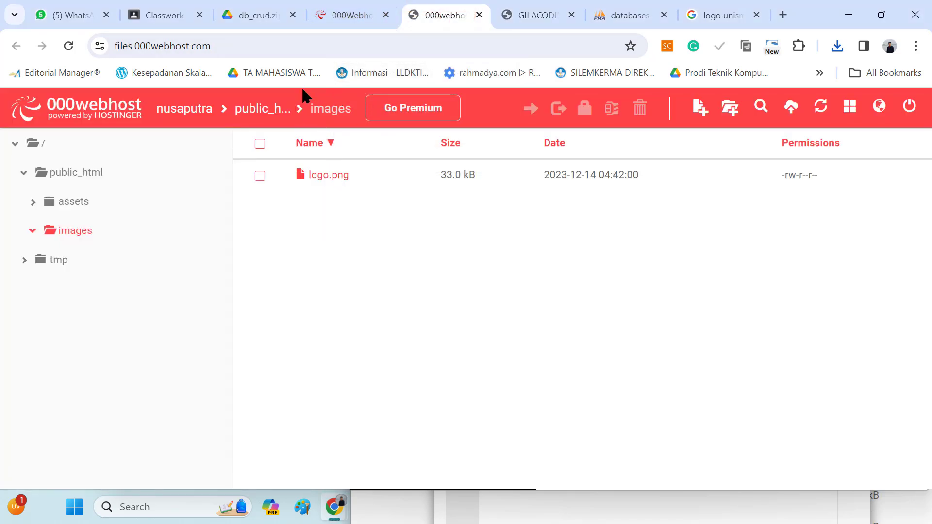
{"action": "left_click", "coordinate": [271, 112]}
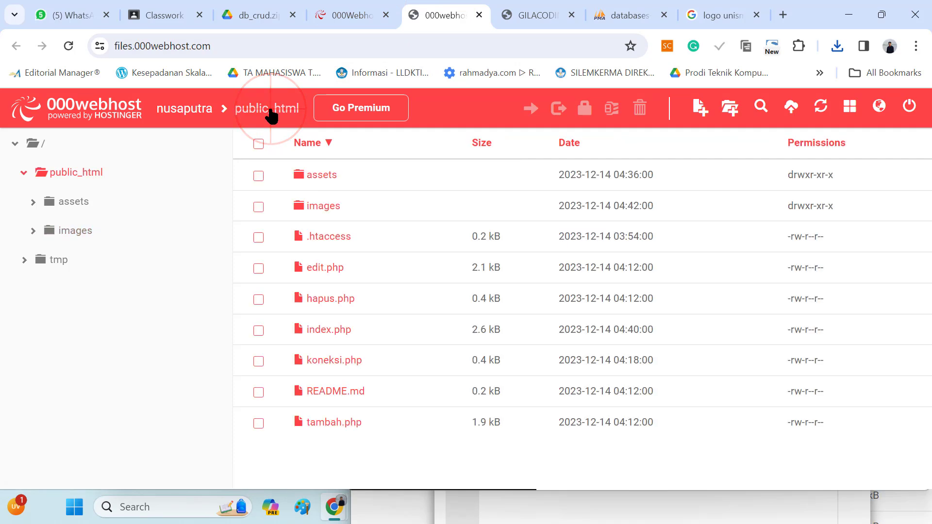
{"action": "left_click", "coordinate": [330, 332]}
{"action": "double_click", "coordinate": [325, 331]}
{"action": "left_click", "coordinate": [322, 346]}
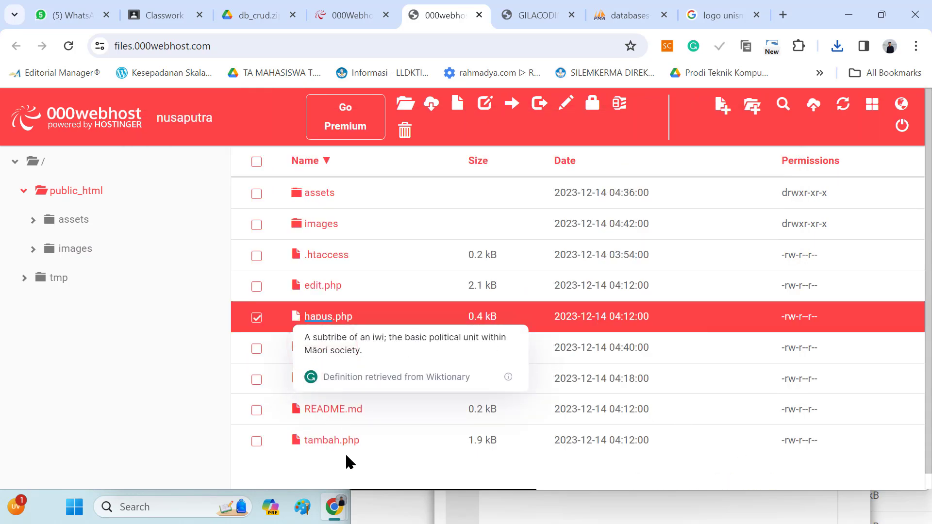
{"action": "left_click", "coordinate": [345, 454]}
{"action": "left_click", "coordinate": [317, 345]}
{"action": "double_click", "coordinate": [349, 350]}
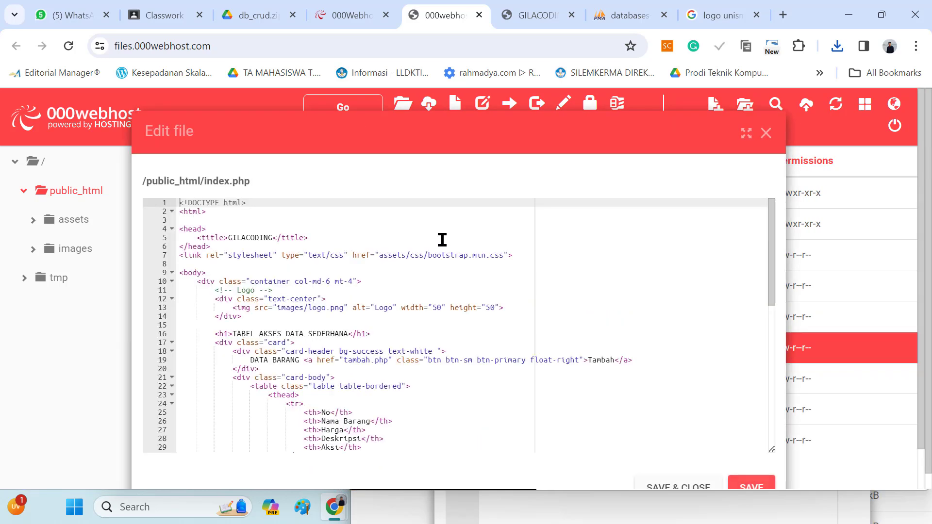
Set the logo image's width and height to 250 in index.php, save the file and reload the live page
{"action": "left_click", "coordinate": [432, 312]}
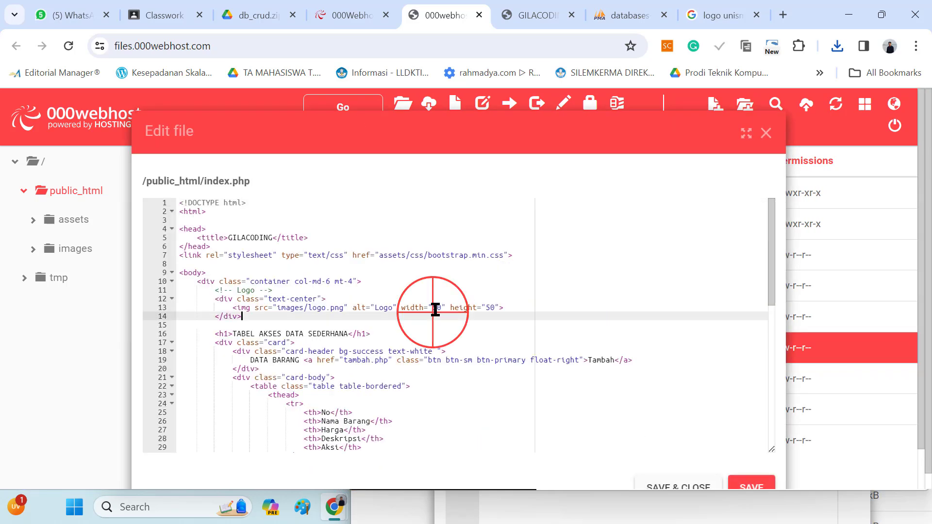
{"action": "left_click", "coordinate": [433, 308]}
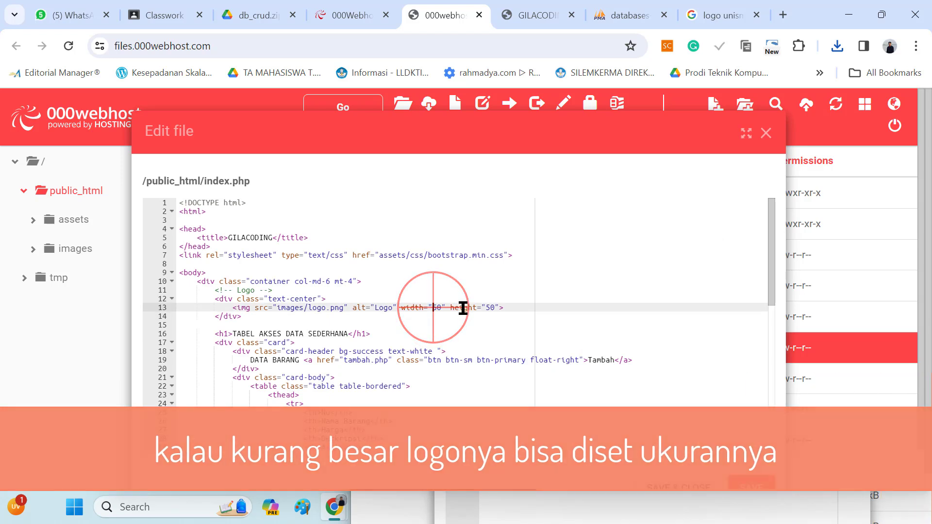
{"action": "type", "text": "2"}
{"action": "left_click", "coordinate": [494, 307]}
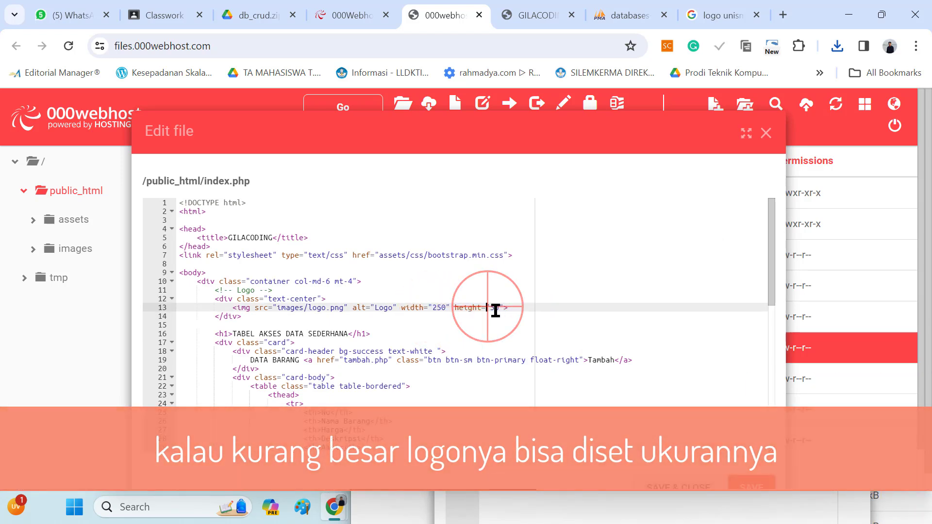
{"action": "type", "text": "2"}
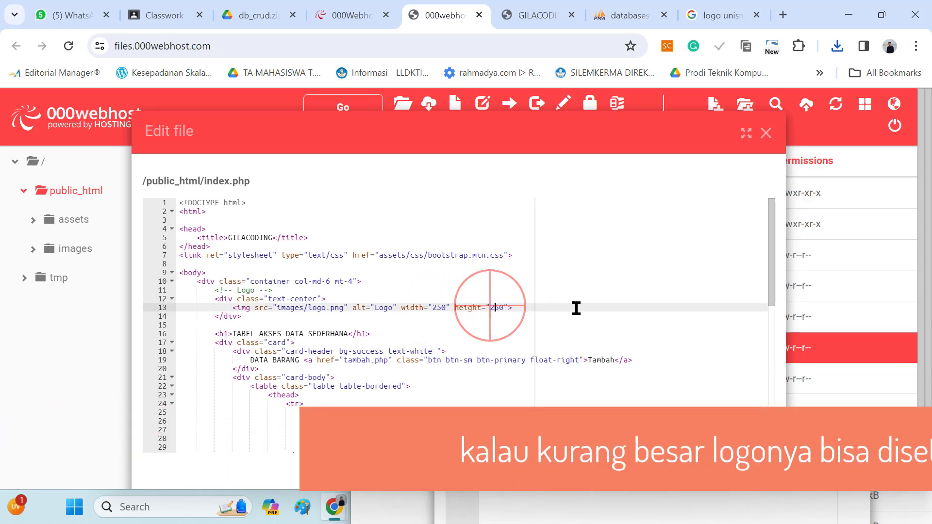
{"action": "left_click", "coordinate": [756, 484]}
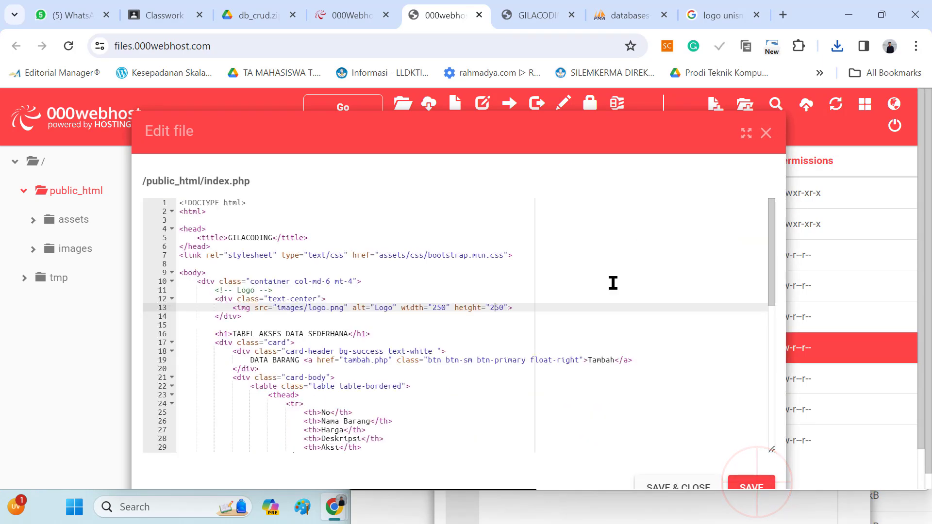
{"action": "left_click", "coordinate": [534, 14]}
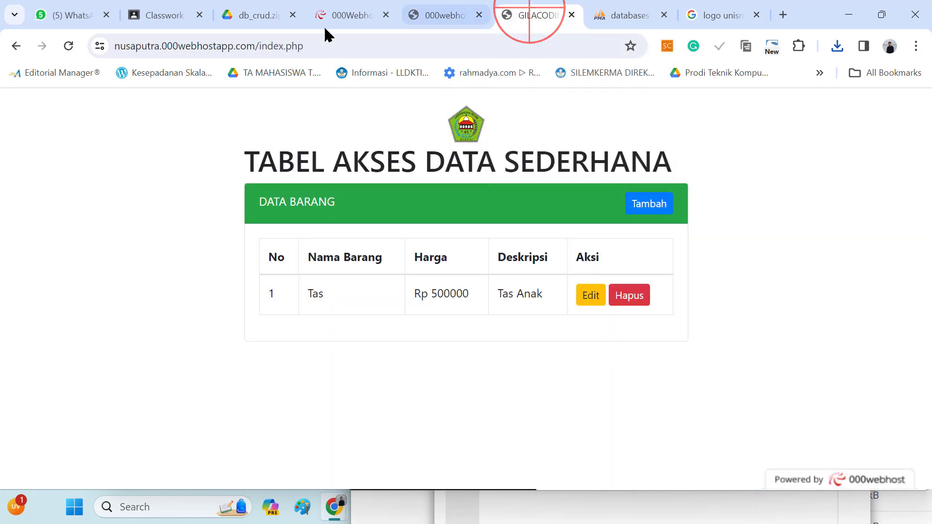
{"action": "left_click", "coordinate": [68, 45]}
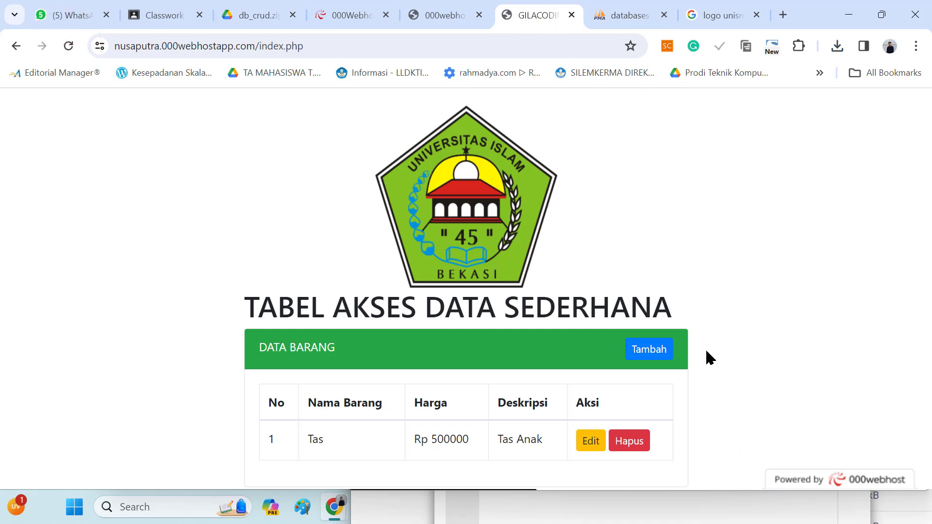
Add an item on the live site with the name Buku and price 18000, leaving the description empty, and save it
{"action": "left_click", "coordinate": [648, 349]}
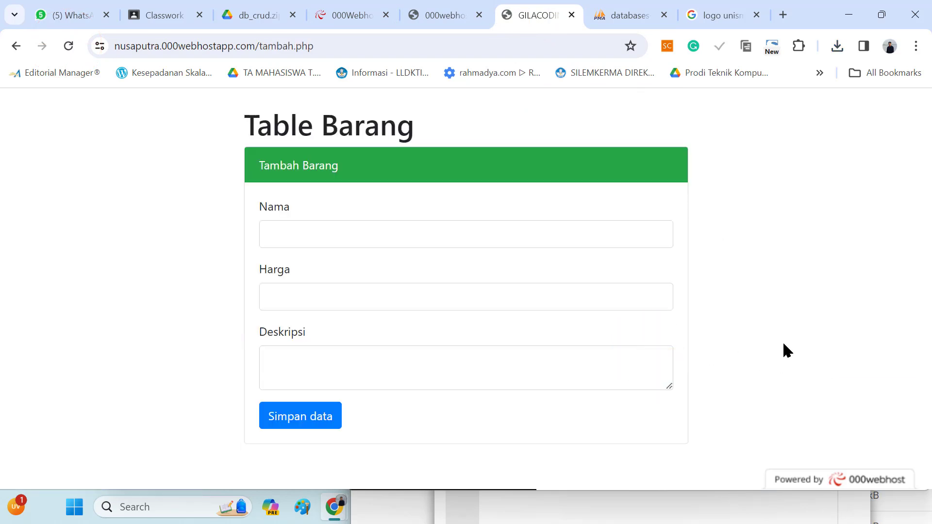
{"action": "left_click", "coordinate": [553, 235]}
{"action": "type", "text": "Buku"}
{"action": "key", "text": "Tab"}
{"action": "type", "text": "1"}
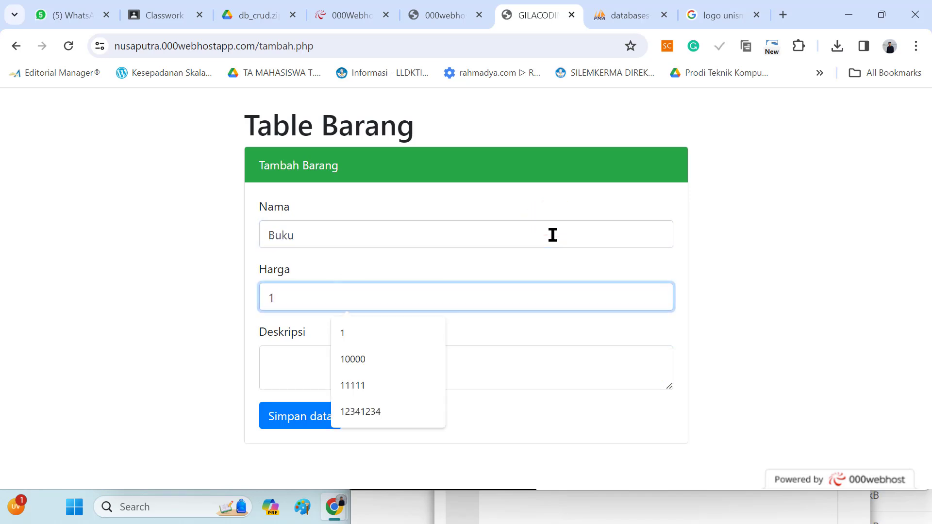
{"action": "type", "text": "8000"}
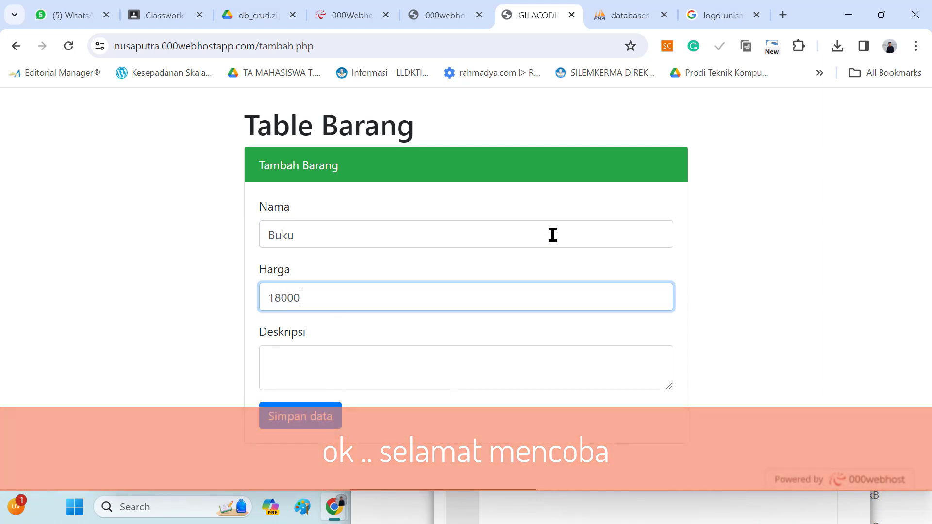
{"action": "left_click", "coordinate": [317, 419]}
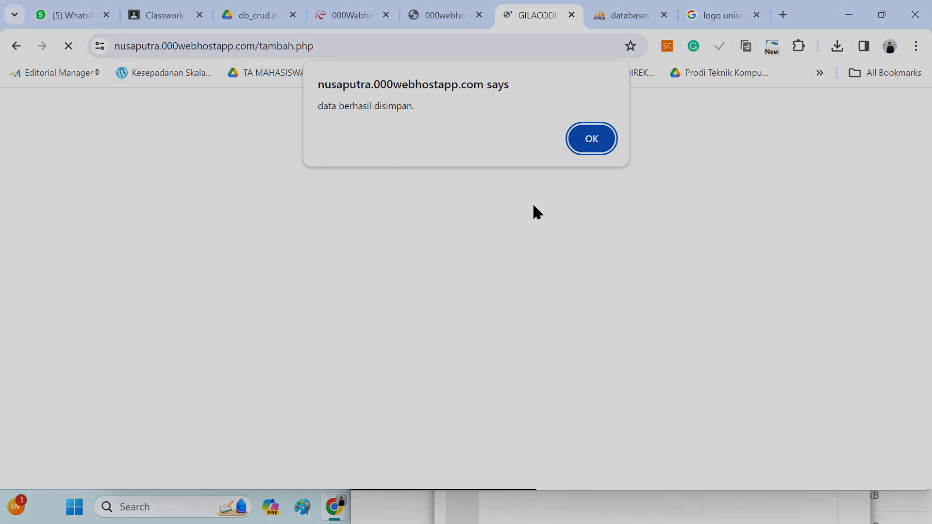
{"action": "left_click", "coordinate": [591, 138]}
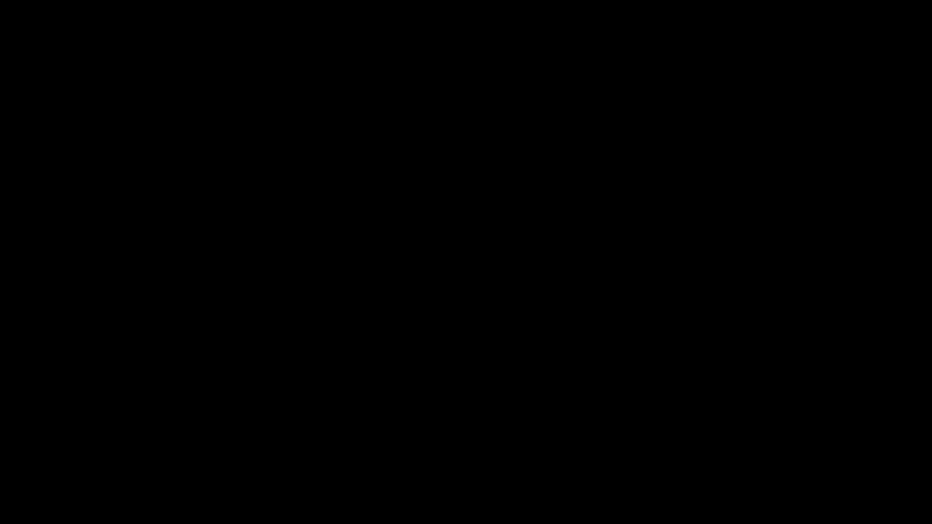